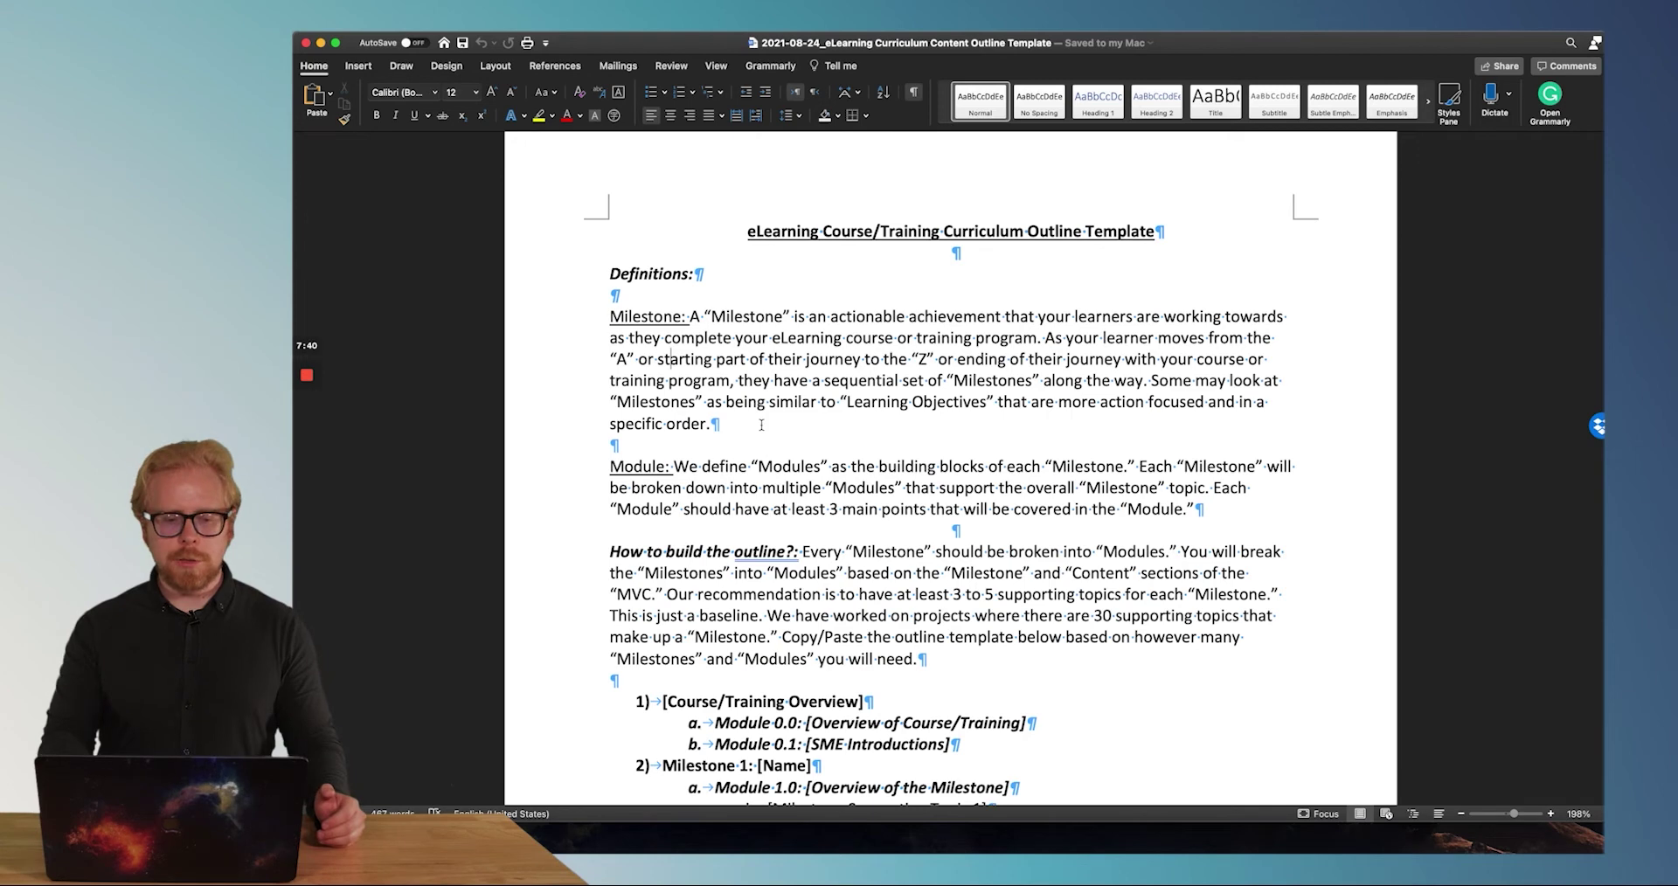
Read the Milestone definition, highlighting the whole paragraph and the sentence comparing milestones with learning objectives.
{"action": "left_click_drag", "start_coordinate": [762, 425], "coordinate": [590, 320]}
{"action": "left_click", "coordinate": [753, 339]}
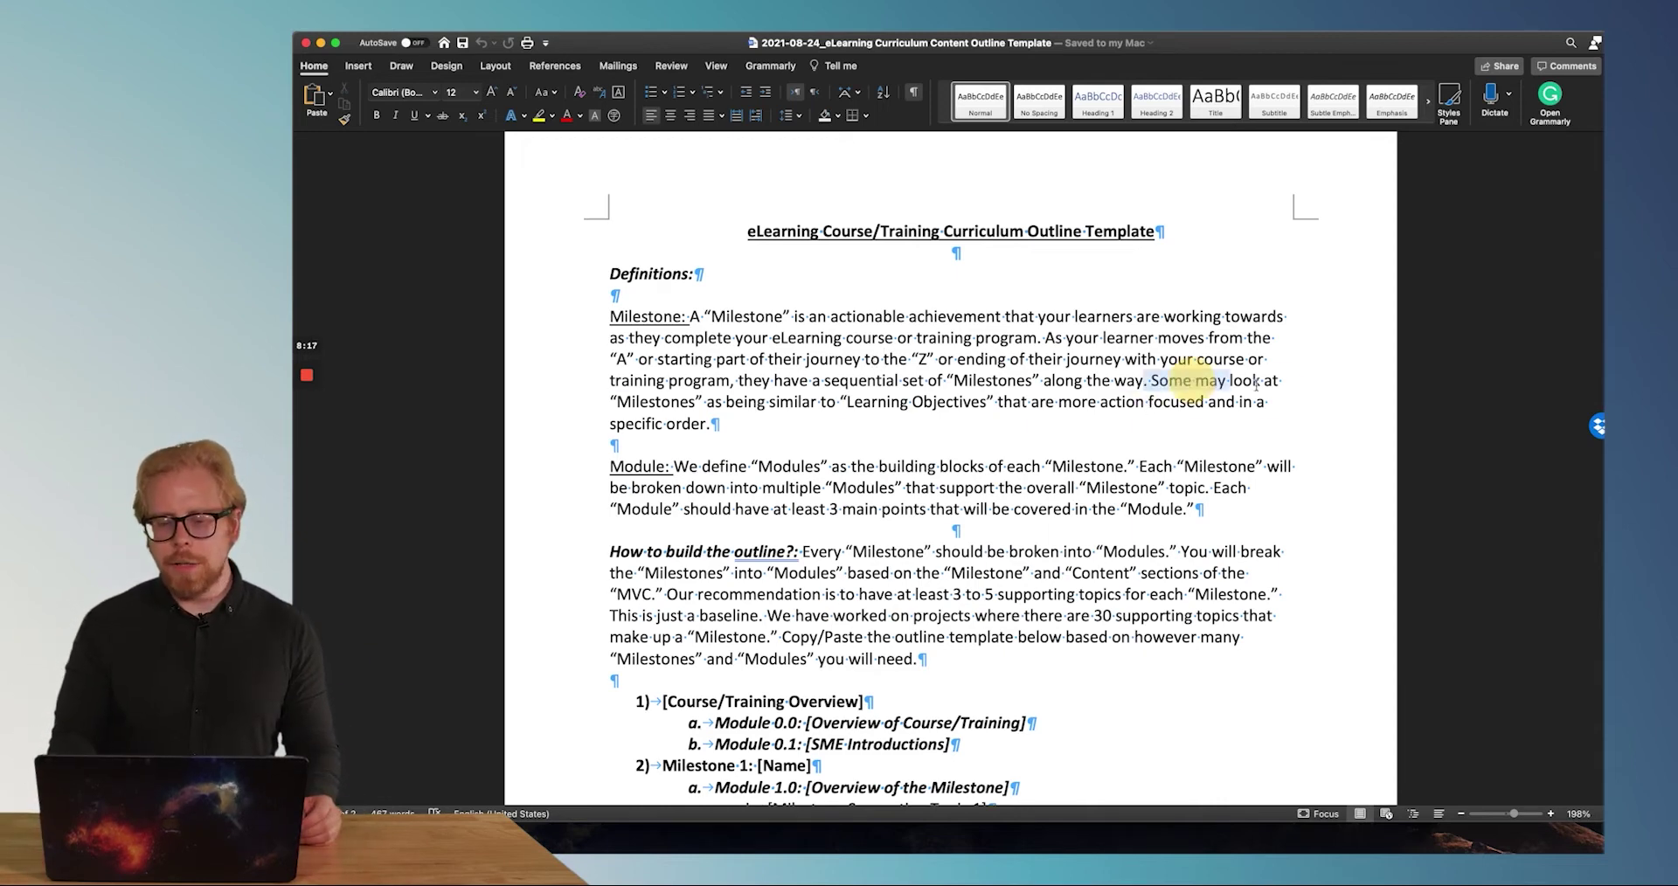
{"action": "left_click_drag", "start_coordinate": [1256, 383], "coordinate": [1296, 404]}
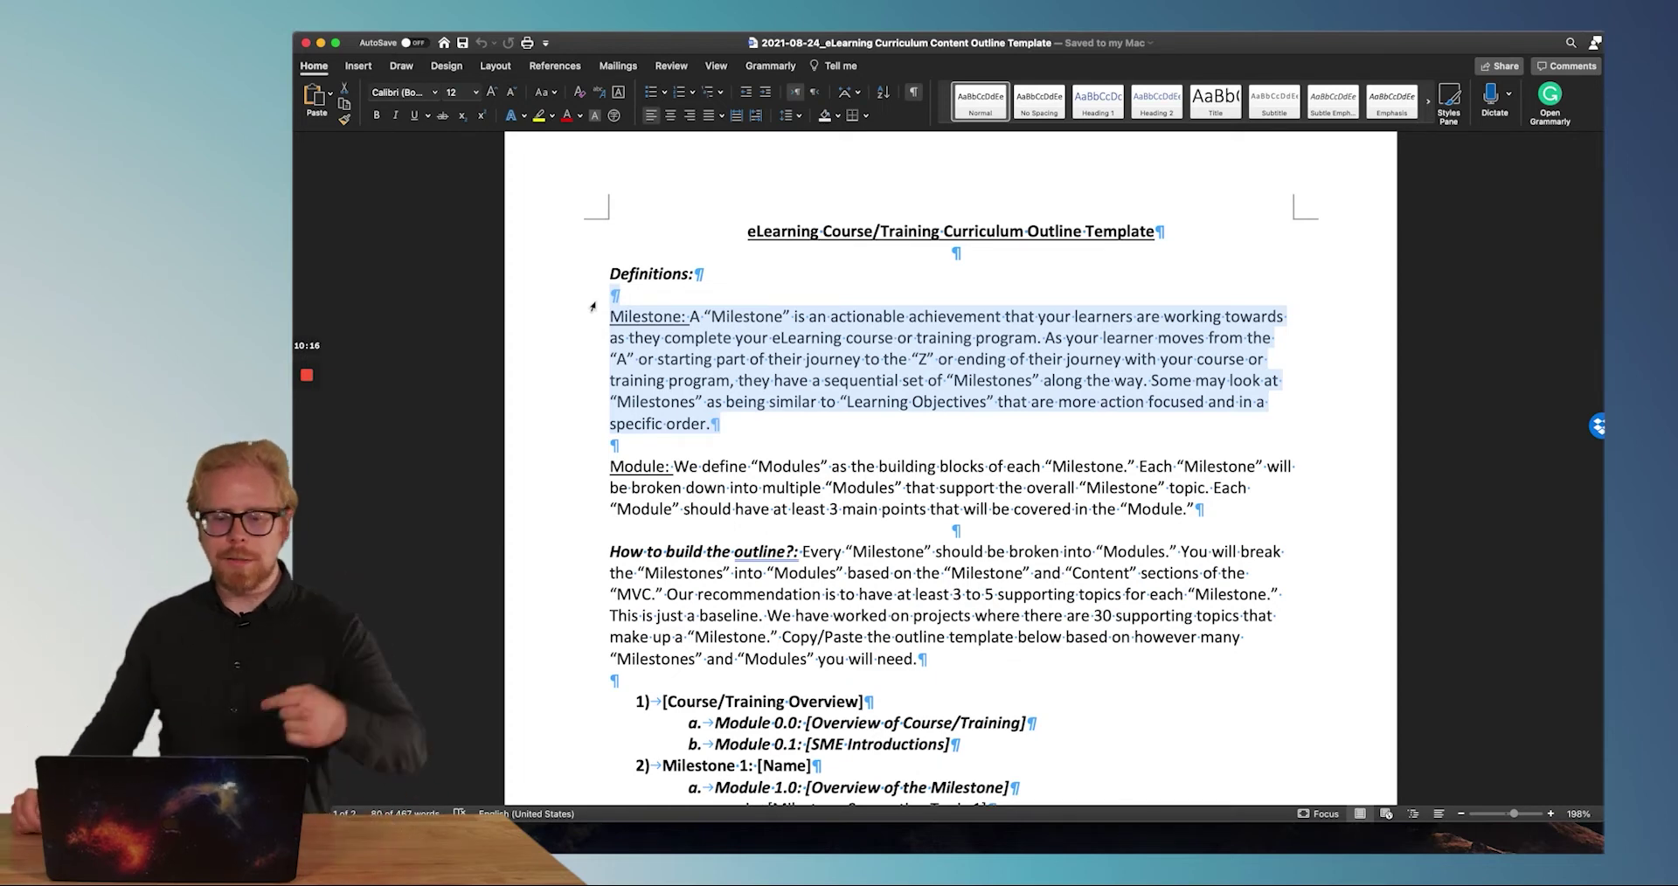
{"action": "left_click", "coordinate": [647, 451]}
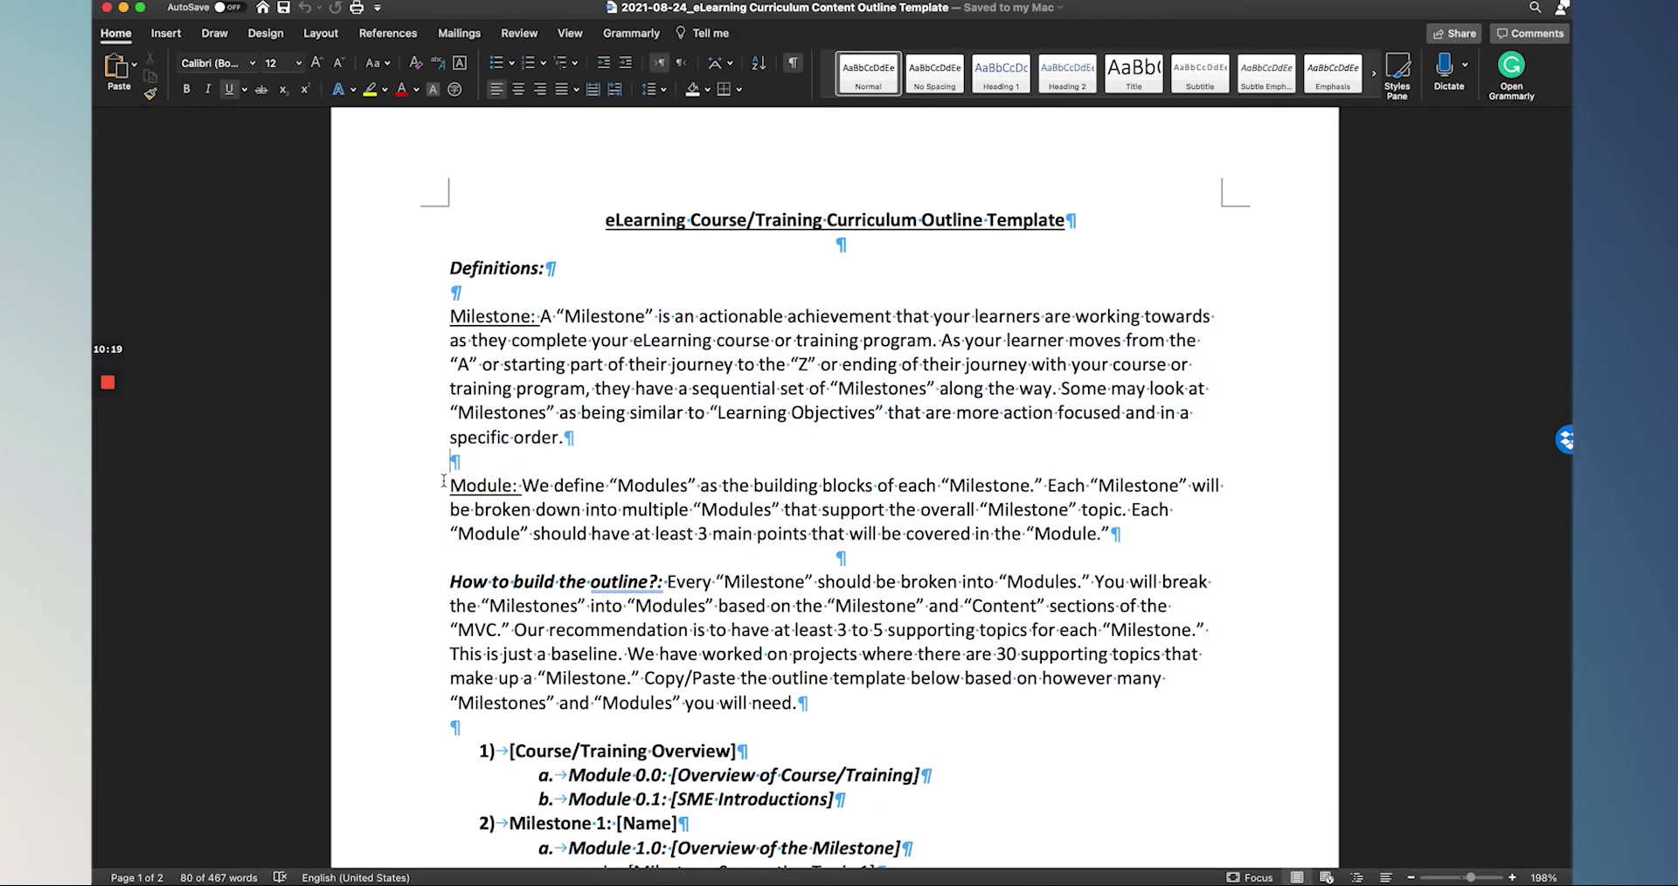
Read the Module definition, highlighting the paragraph and its phrase "building blocks of each Milestone".
{"action": "left_click_drag", "start_coordinate": [444, 480], "coordinate": [1103, 541]}
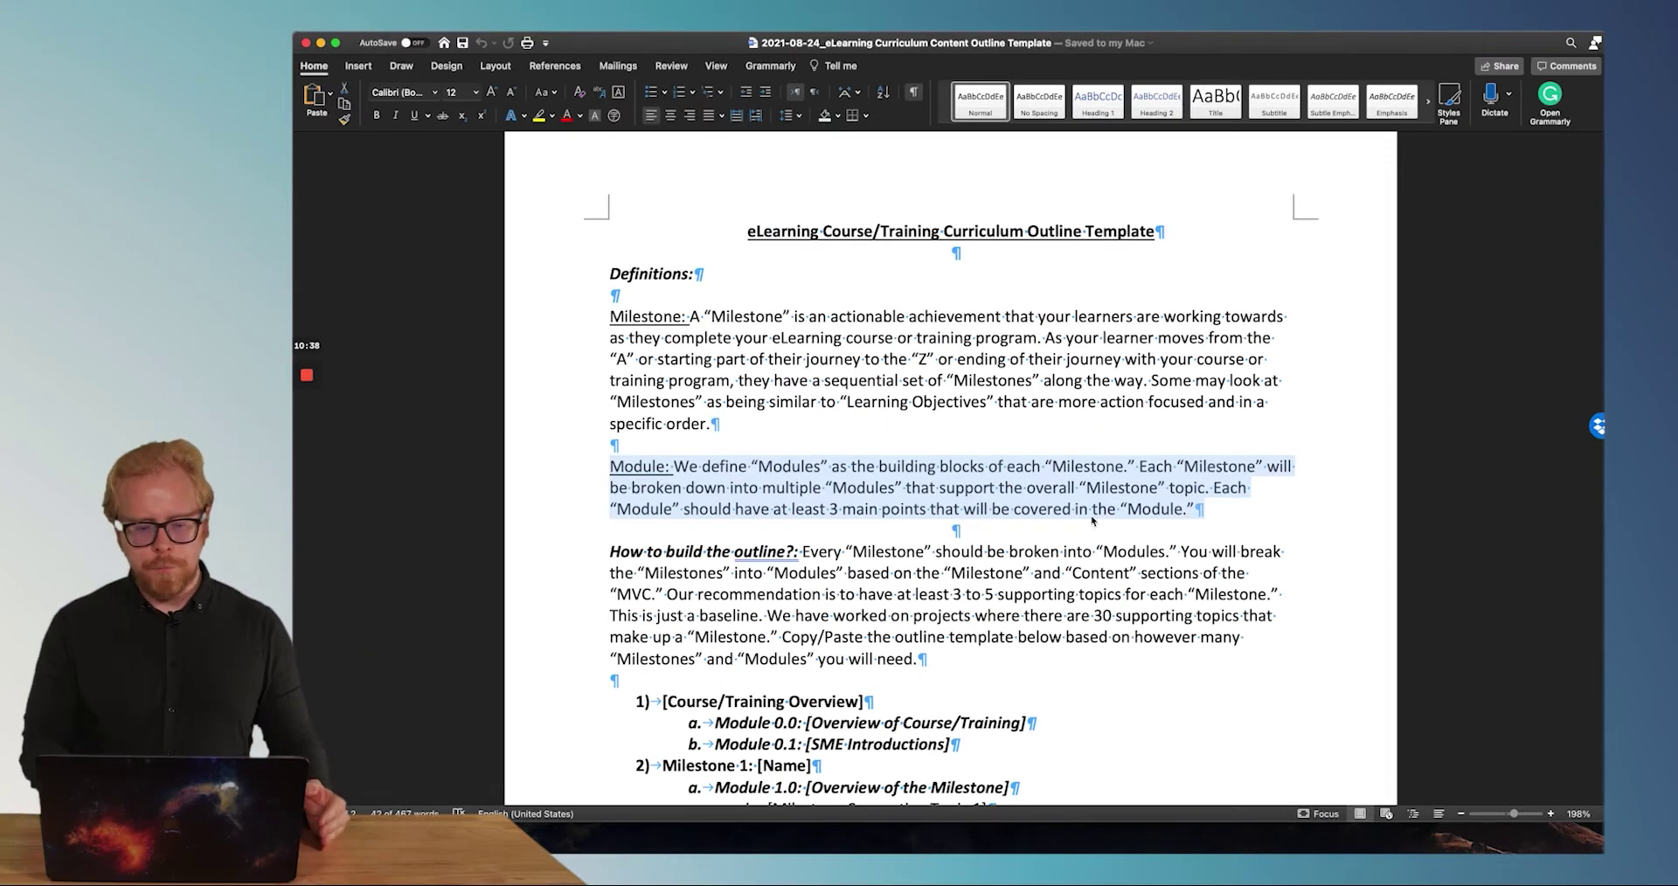
{"action": "key", "text": "Up"}
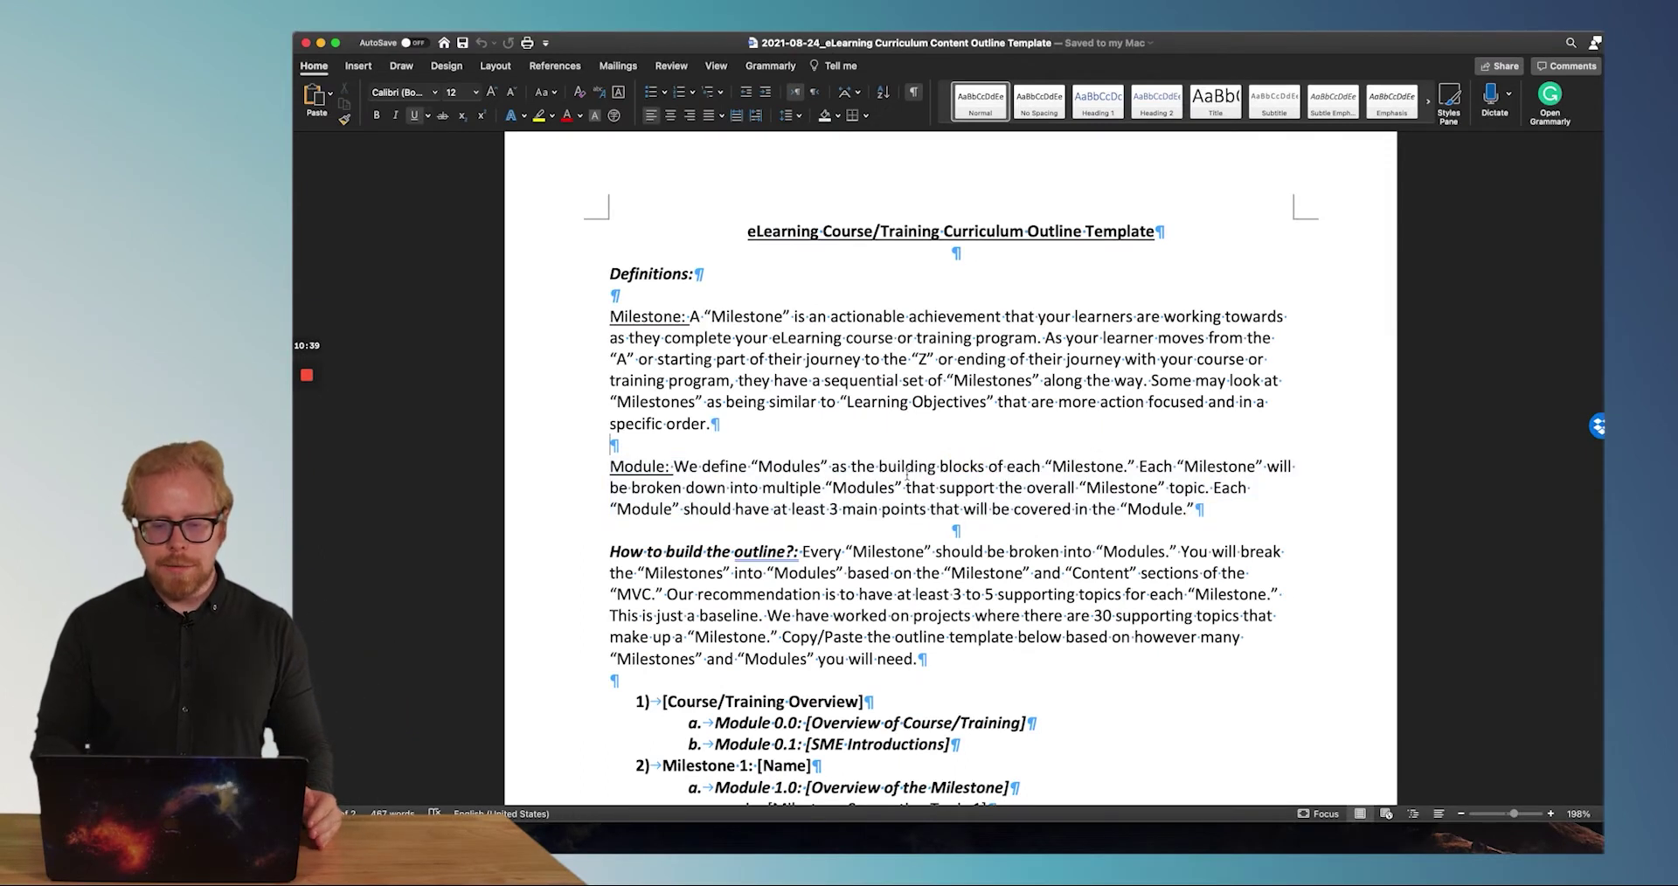
{"action": "left_click_drag", "start_coordinate": [881, 466], "coordinate": [1120, 470]}
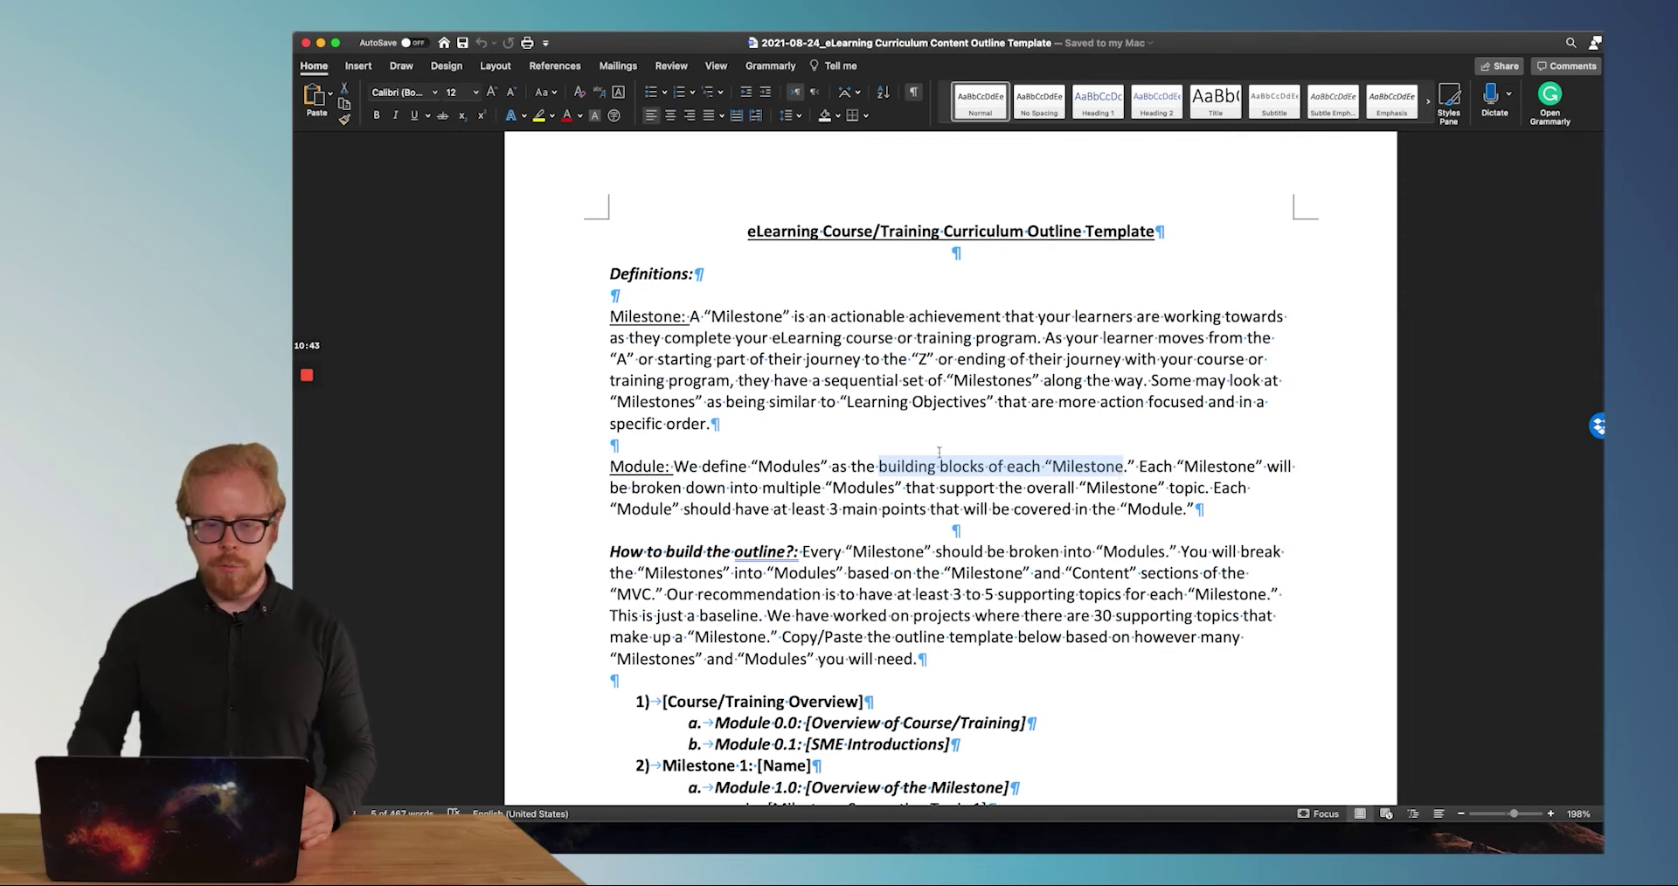
{"action": "left_click", "coordinate": [806, 487]}
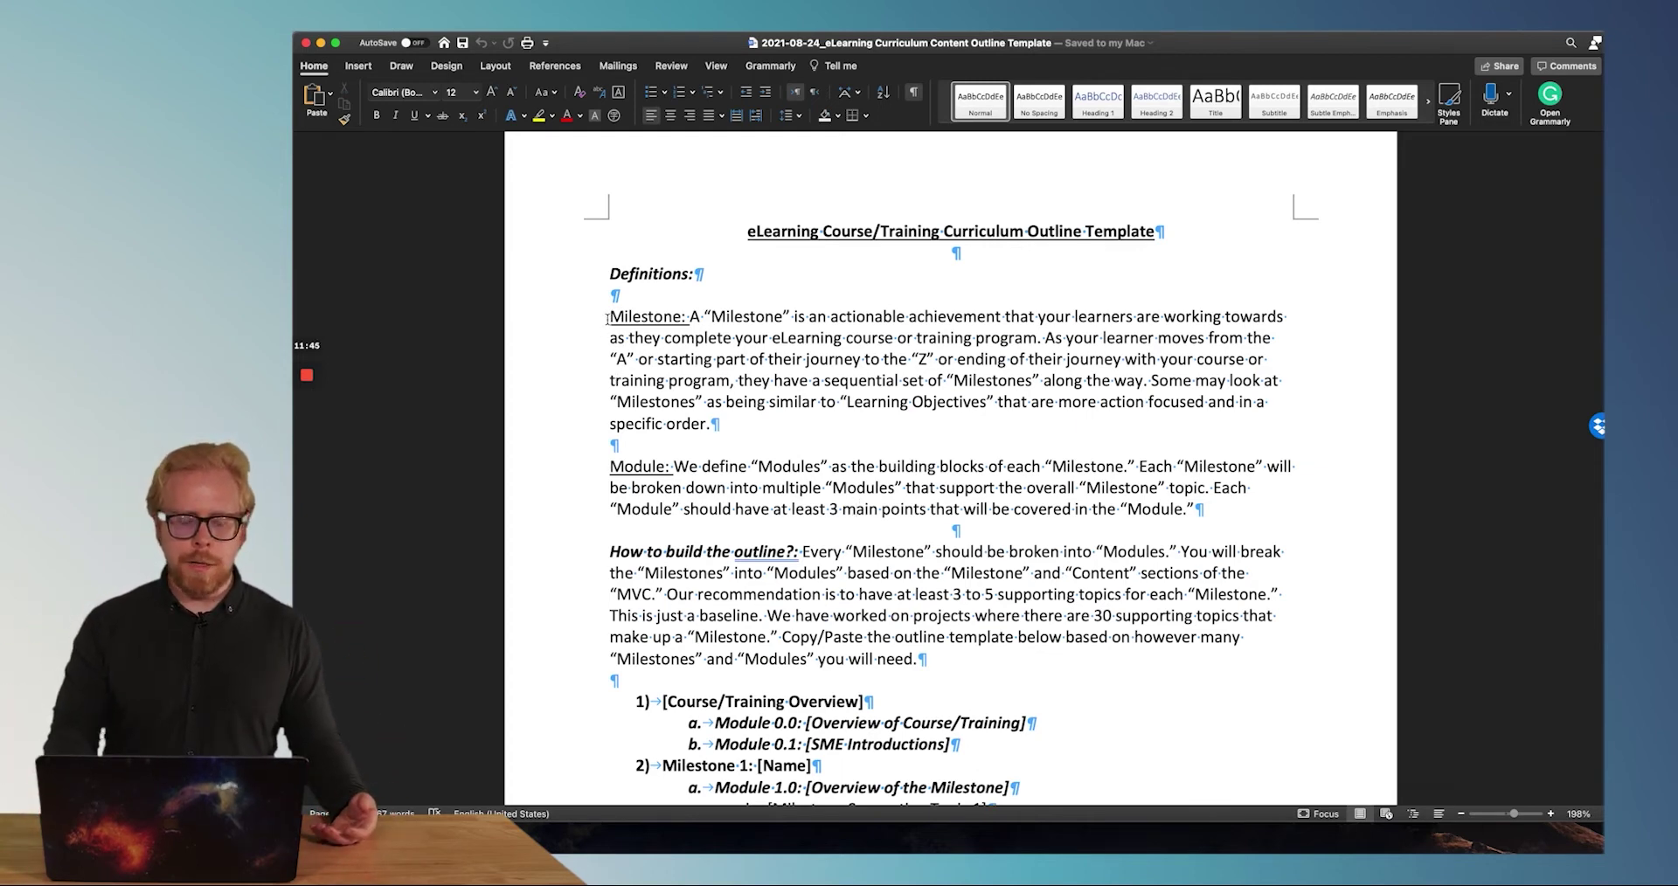
Read the "How to build the outline?" paragraph, highlighting its guidance on breaking milestones into modules and the number of supporting topics.
{"action": "left_click_drag", "start_coordinate": [607, 318], "coordinate": [1299, 515]}
{"action": "scroll", "coordinate": [1298, 515], "scroll_direction": "down", "scroll_amount": 1}
{"action": "scroll", "coordinate": [694, 420], "scroll_direction": "down", "scroll_amount": 2}
{"action": "left_click_drag", "start_coordinate": [608, 437], "coordinate": [940, 553]}
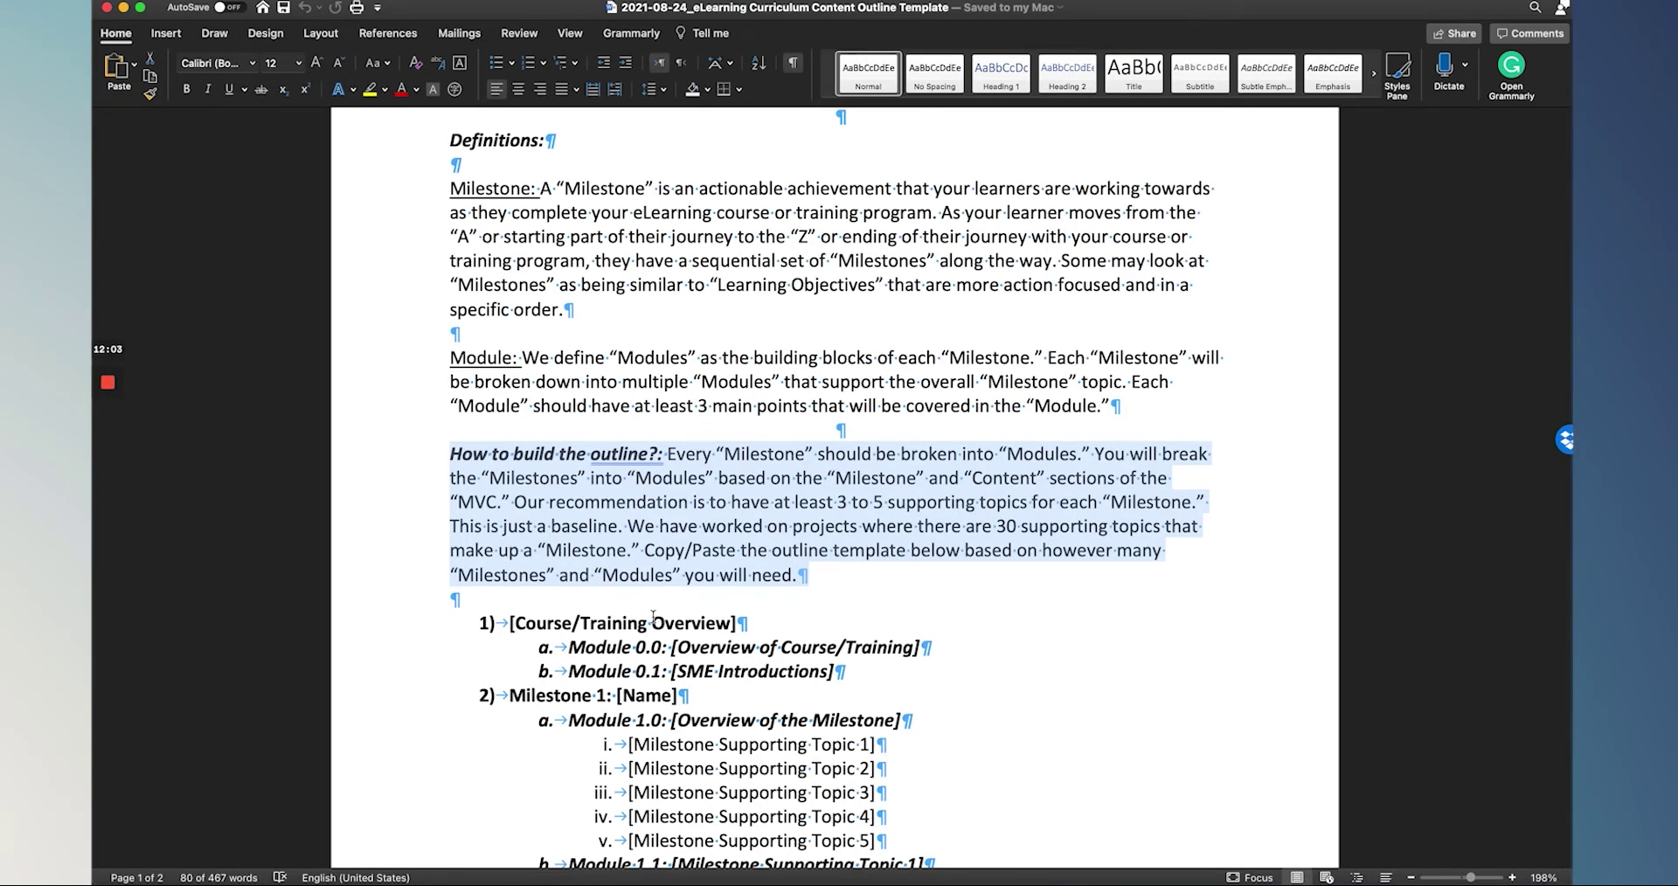
{"action": "left_click", "coordinate": [826, 480]}
{"action": "left_click_drag", "start_coordinate": [898, 457], "coordinate": [1067, 454]}
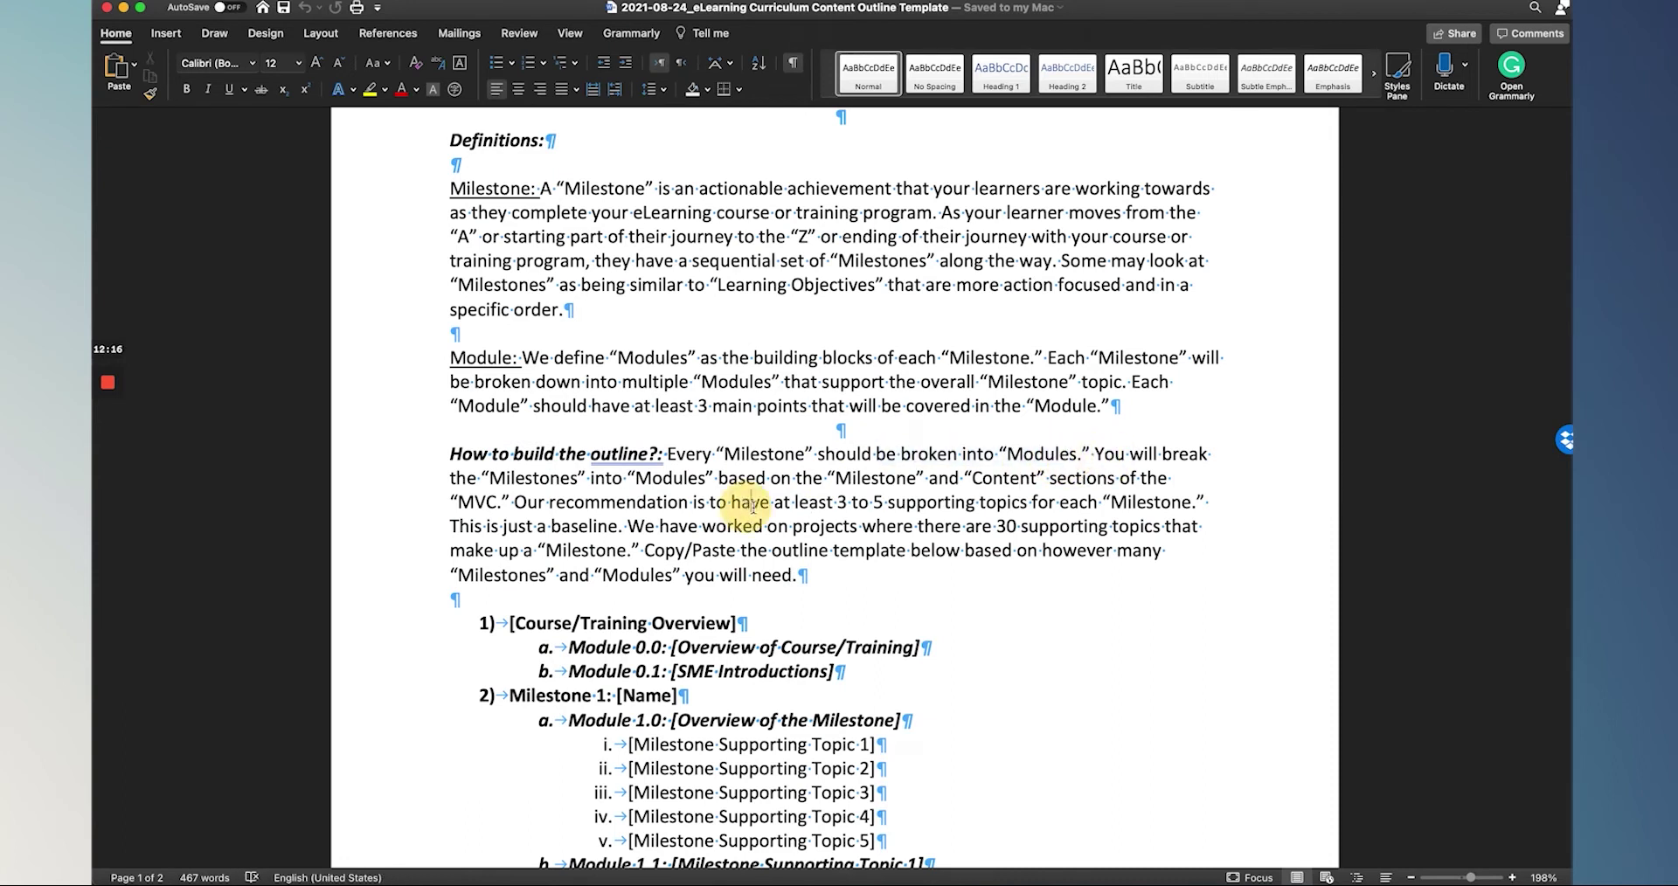
{"action": "left_click_drag", "start_coordinate": [774, 507], "coordinate": [1006, 511]}
{"action": "left_click", "coordinate": [1125, 504]}
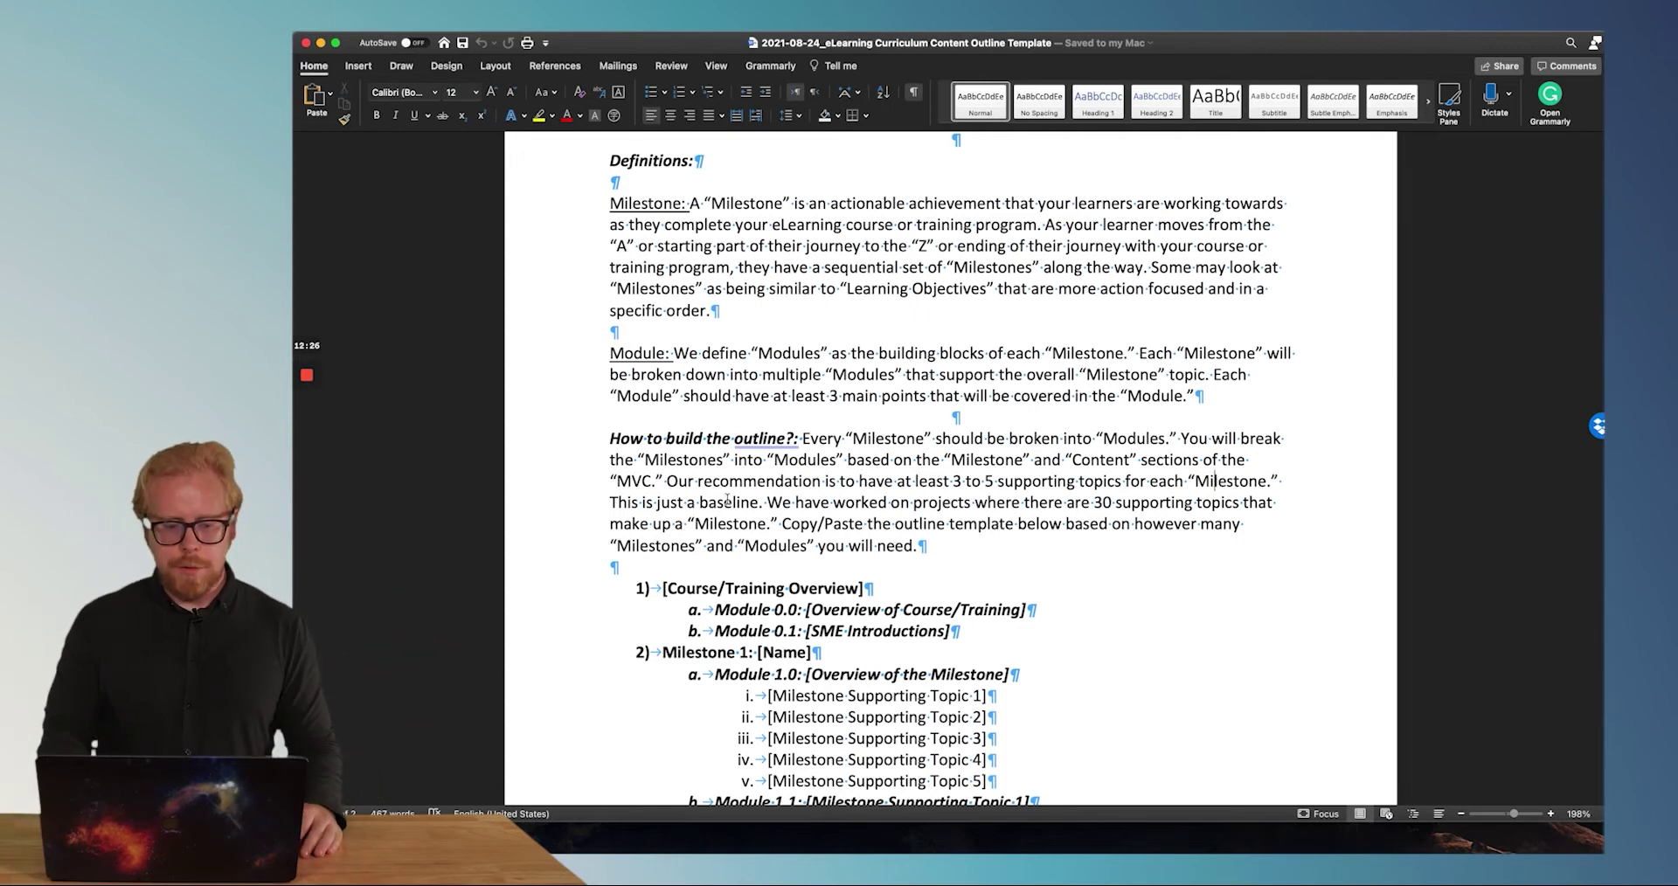
{"action": "left_click_drag", "start_coordinate": [699, 503], "coordinate": [823, 501]}
{"action": "left_click", "coordinate": [990, 522]}
{"action": "left_click_drag", "start_coordinate": [1084, 504], "coordinate": [1232, 505]}
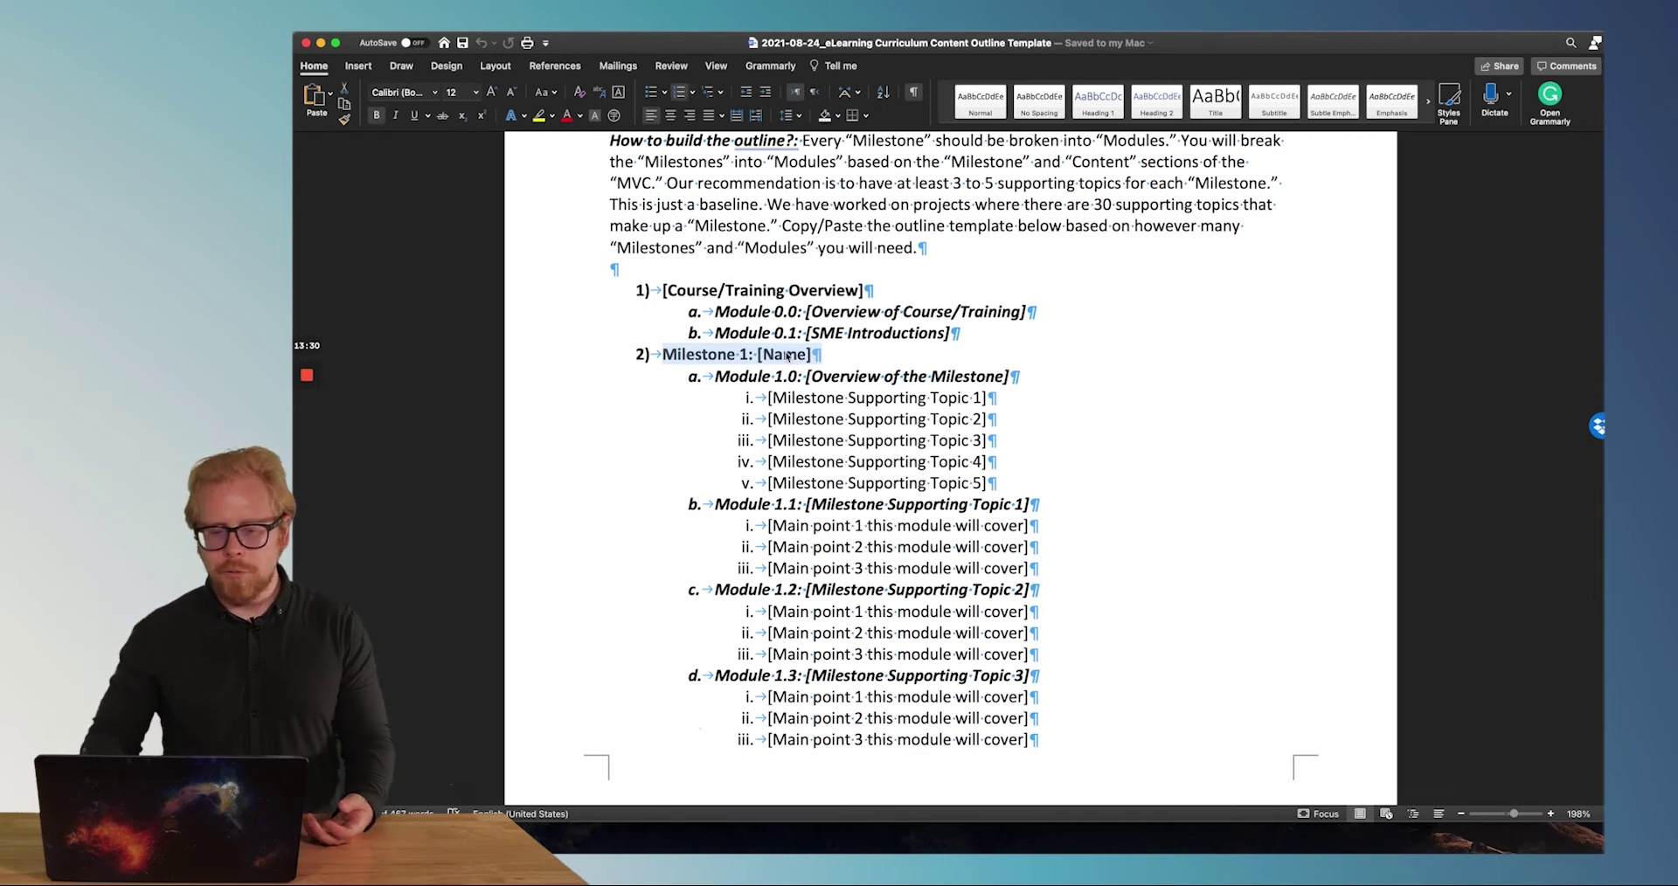
Look through the outline template's overall structure, highlighting the Module 1.0 overview line under Milestone 1.
{"action": "scroll", "coordinate": [784, 352], "scroll_direction": "down", "scroll_amount": 1}
{"action": "scroll", "coordinate": [785, 352], "scroll_direction": "down", "scroll_amount": 1}
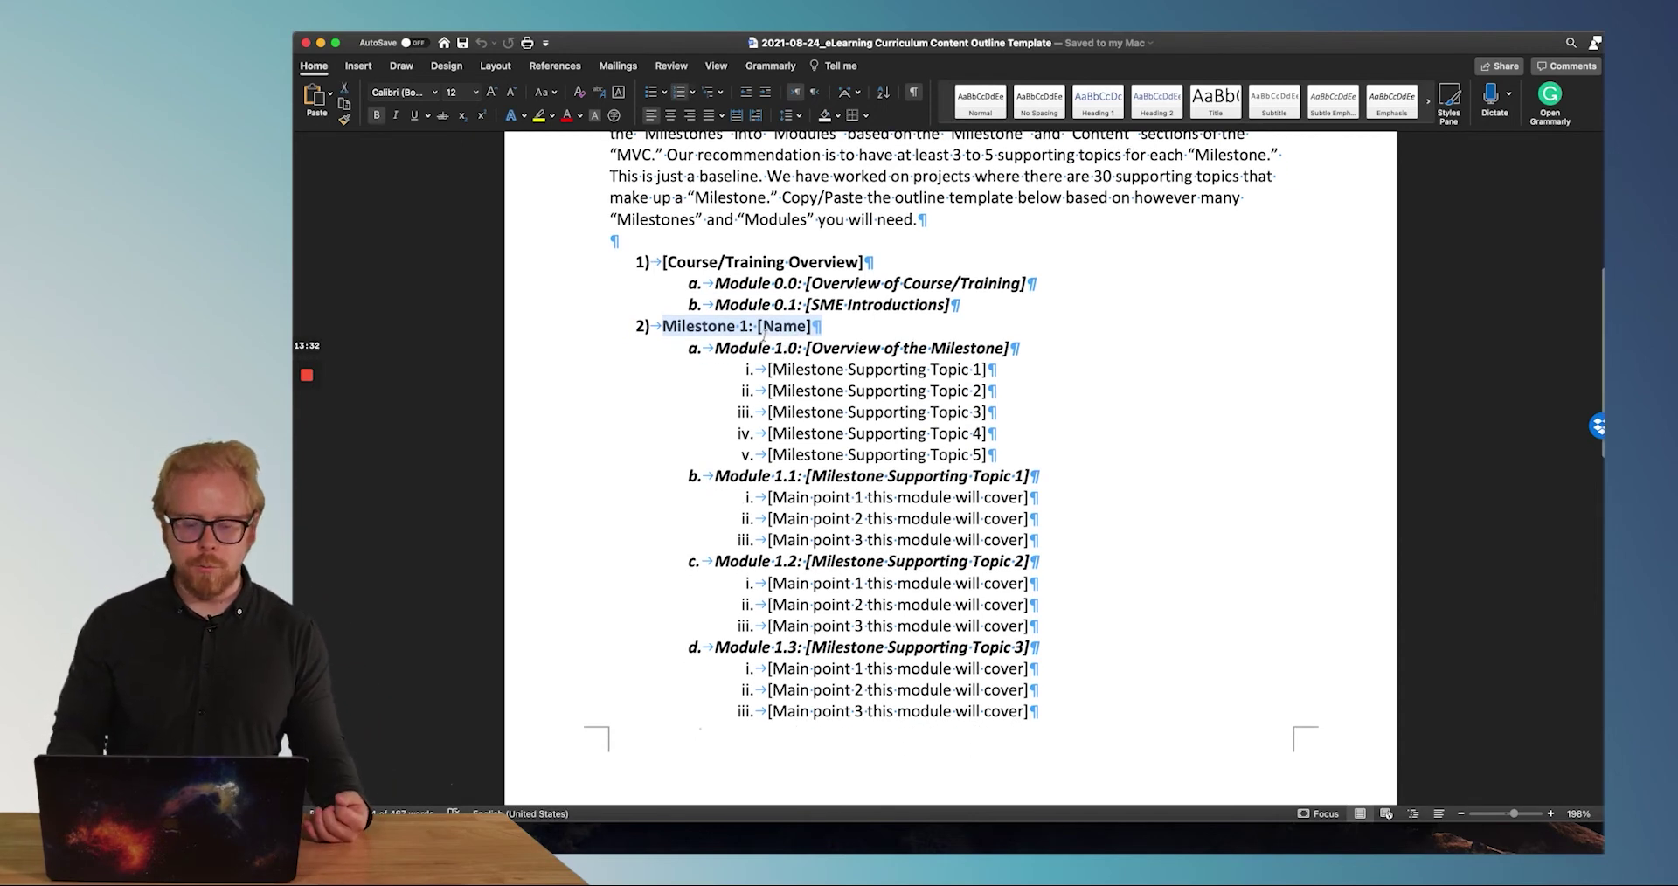
{"action": "left_click_drag", "start_coordinate": [1021, 350], "coordinate": [770, 339]}
{"action": "scroll", "coordinate": [717, 347], "scroll_direction": "down", "scroll_amount": 10}
{"action": "scroll", "coordinate": [716, 341], "scroll_direction": "down", "scroll_amount": 3}
{"action": "scroll", "coordinate": [717, 339], "scroll_direction": "up", "scroll_amount": 15}
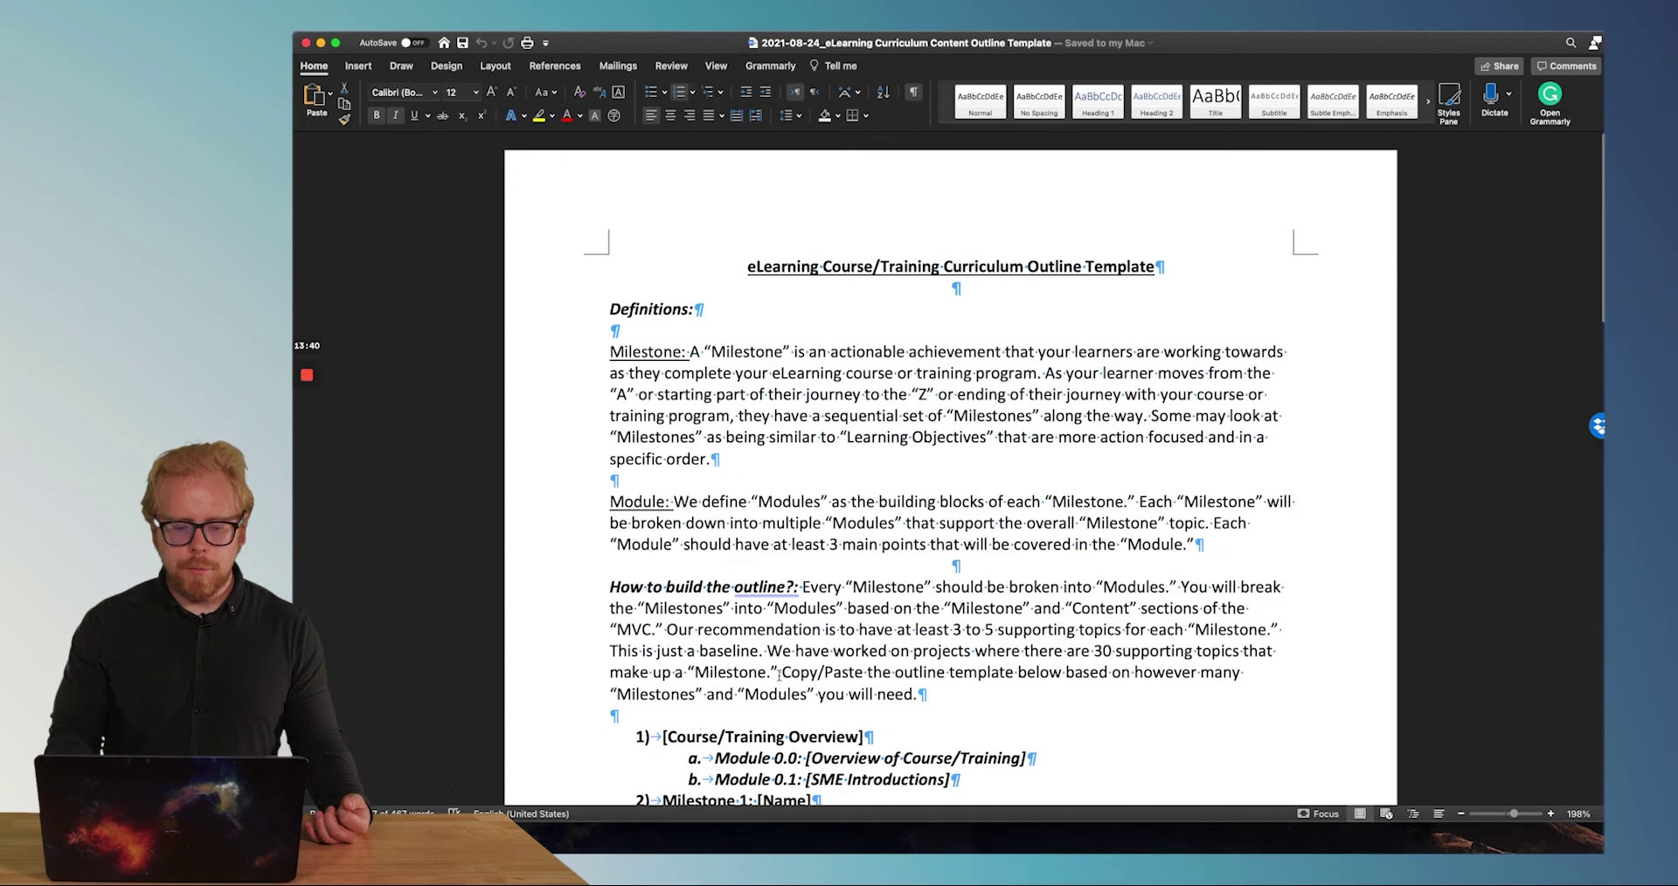
Examine the outline's opening and closing sections, highlighting the Course/Training Overview and Course/Training Recap headings.
{"action": "scroll", "coordinate": [717, 339], "scroll_direction": "down", "scroll_amount": 5}
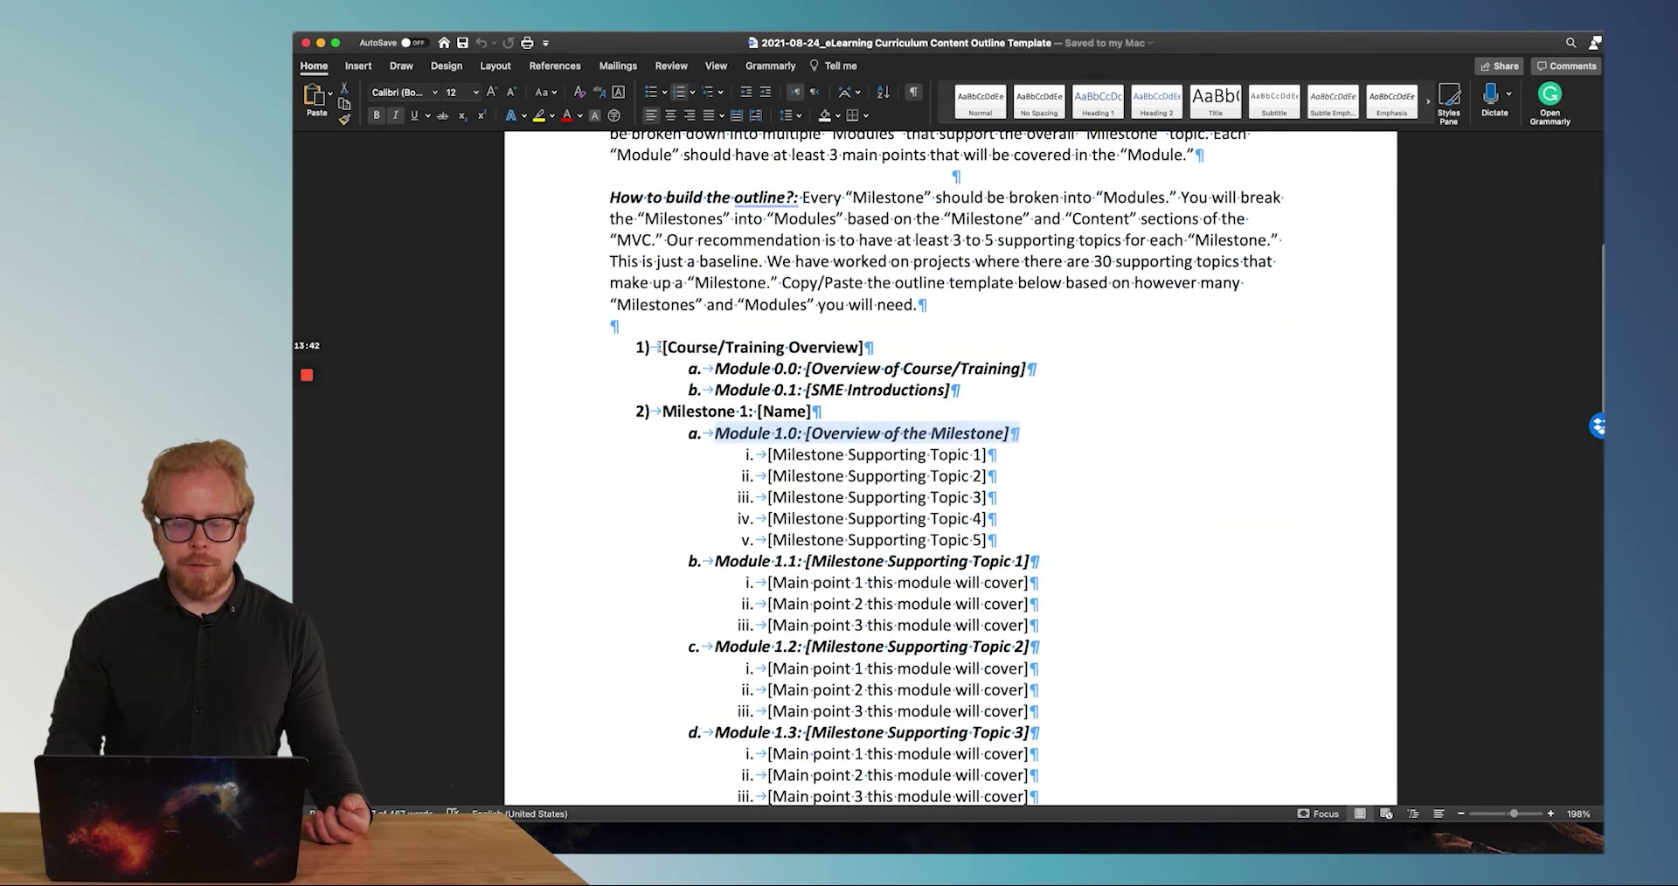
{"action": "left_click_drag", "start_coordinate": [659, 347], "coordinate": [937, 353]}
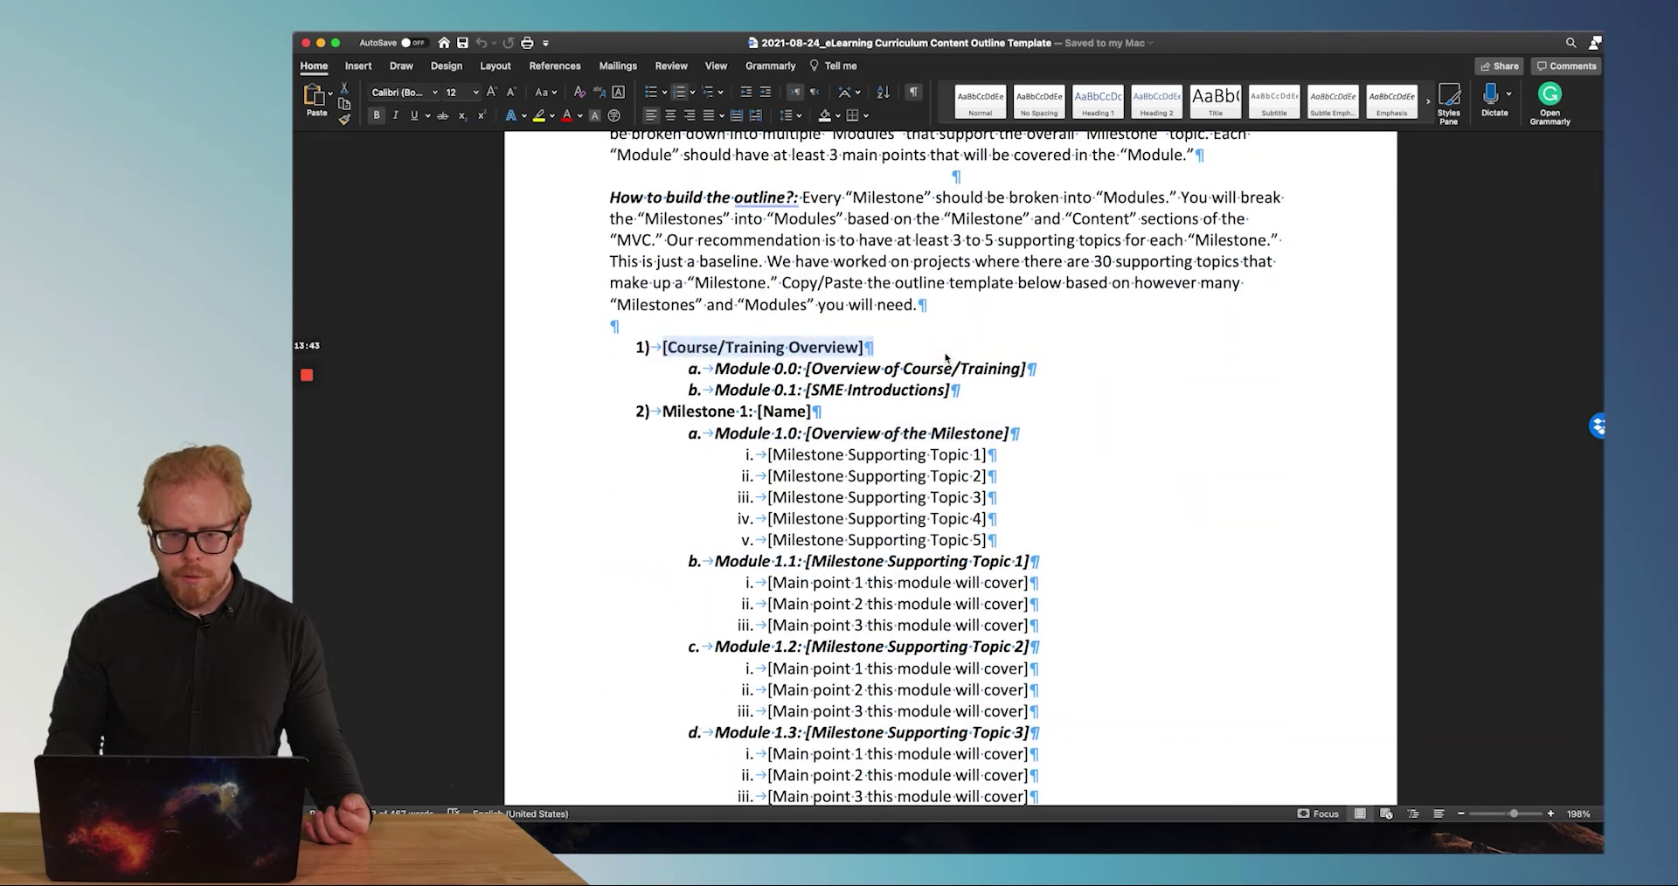
{"action": "scroll", "coordinate": [945, 353], "scroll_direction": "down", "scroll_amount": 20}
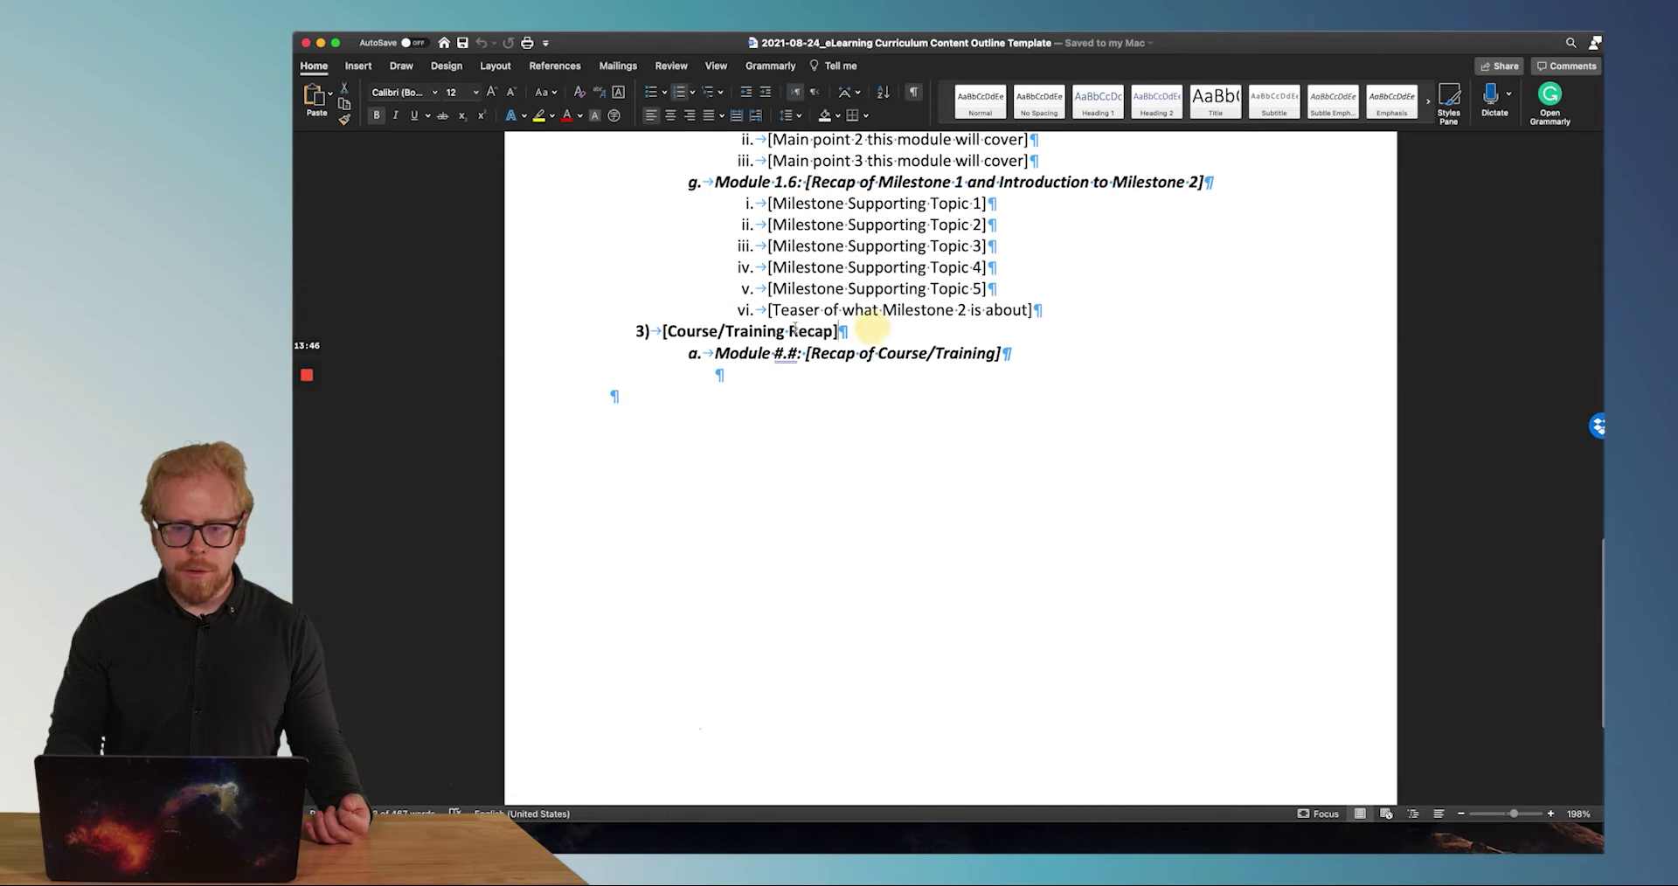
{"action": "left_click_drag", "start_coordinate": [795, 329], "coordinate": [654, 330]}
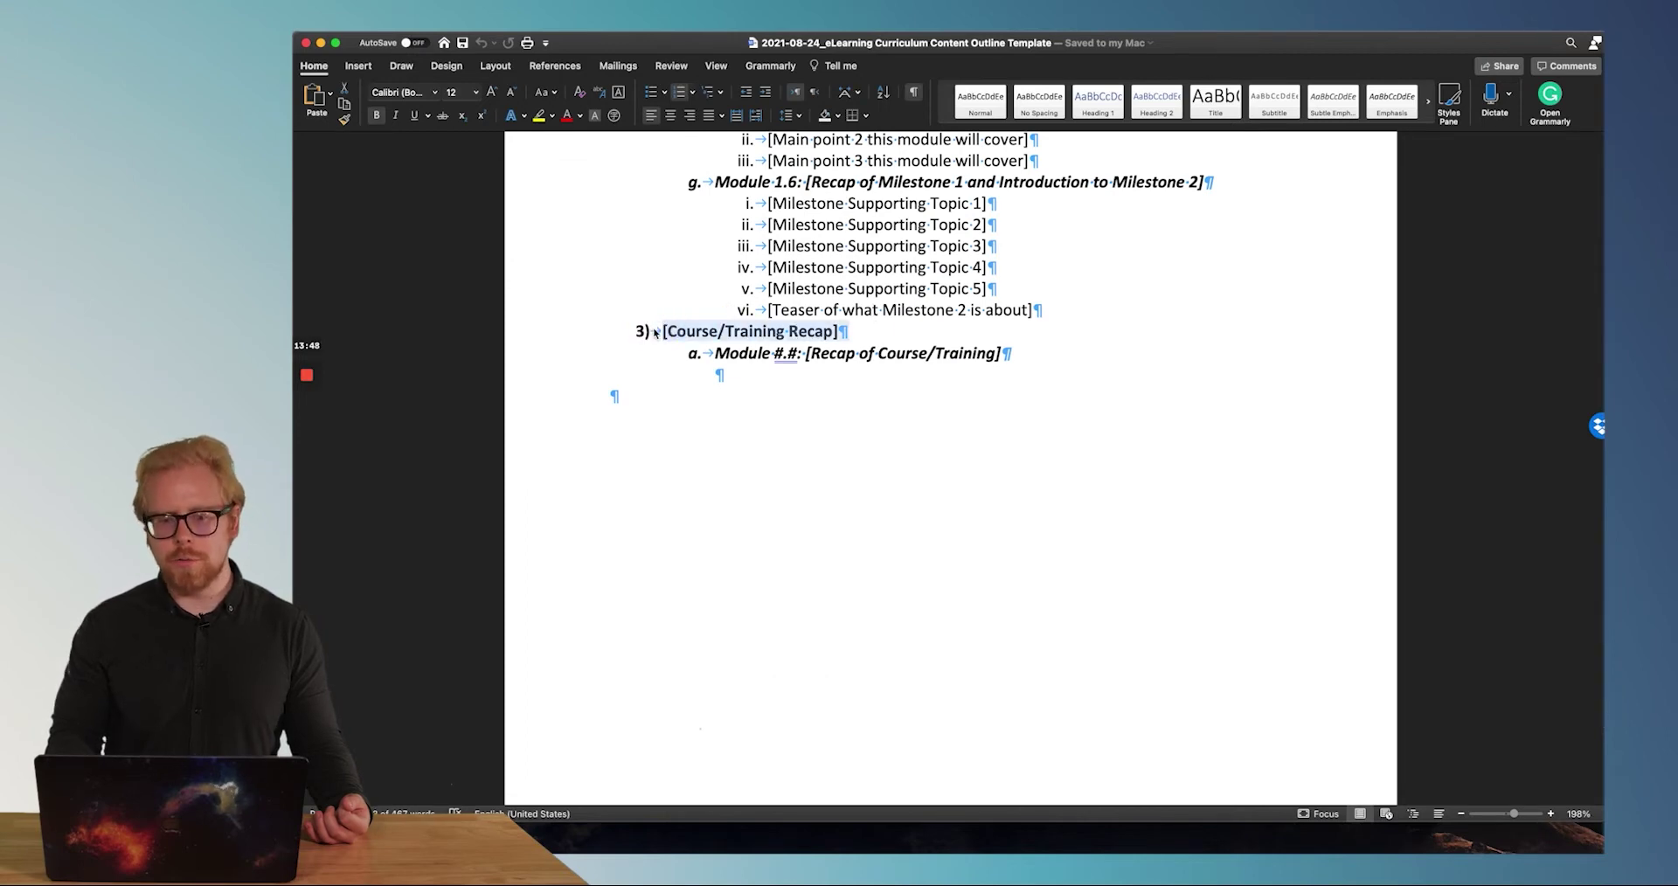
{"action": "scroll", "coordinate": [655, 332], "scroll_direction": "up", "scroll_amount": 15}
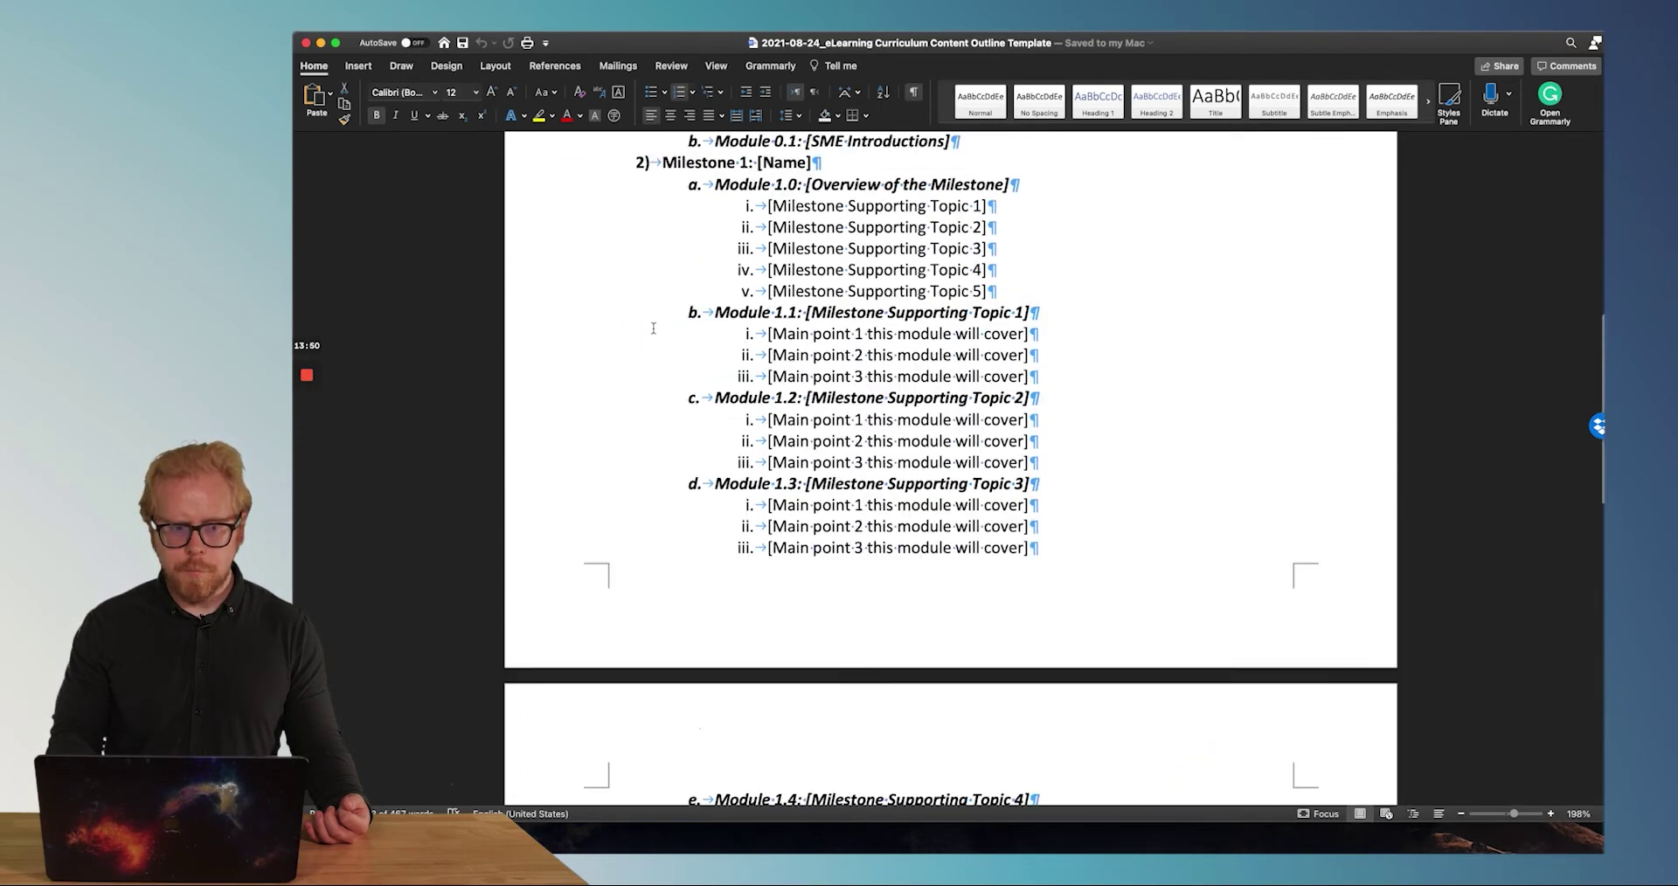
{"action": "scroll", "coordinate": [653, 327], "scroll_direction": "up", "scroll_amount": 5}
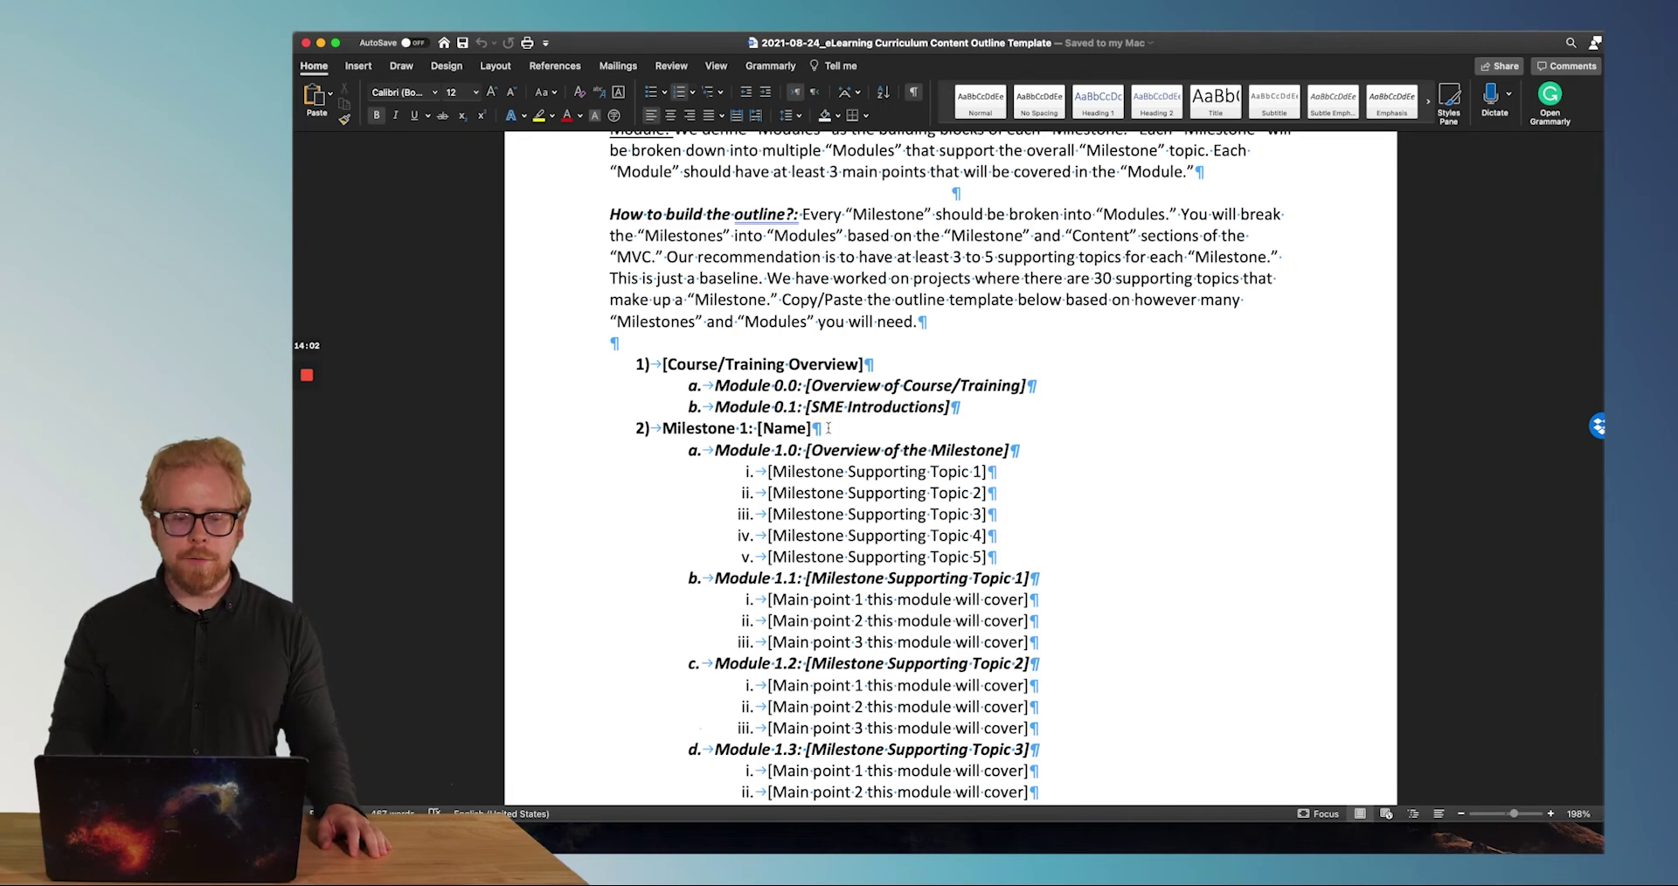
Examine the Milestone 1 heading and its first two modules, highlighting the Module 1.0 and Module 1.1 lines.
{"action": "left_click_drag", "start_coordinate": [827, 427], "coordinate": [655, 426]}
{"action": "left_click", "coordinate": [711, 430]}
{"action": "left_click_drag", "start_coordinate": [828, 430], "coordinate": [641, 428]}
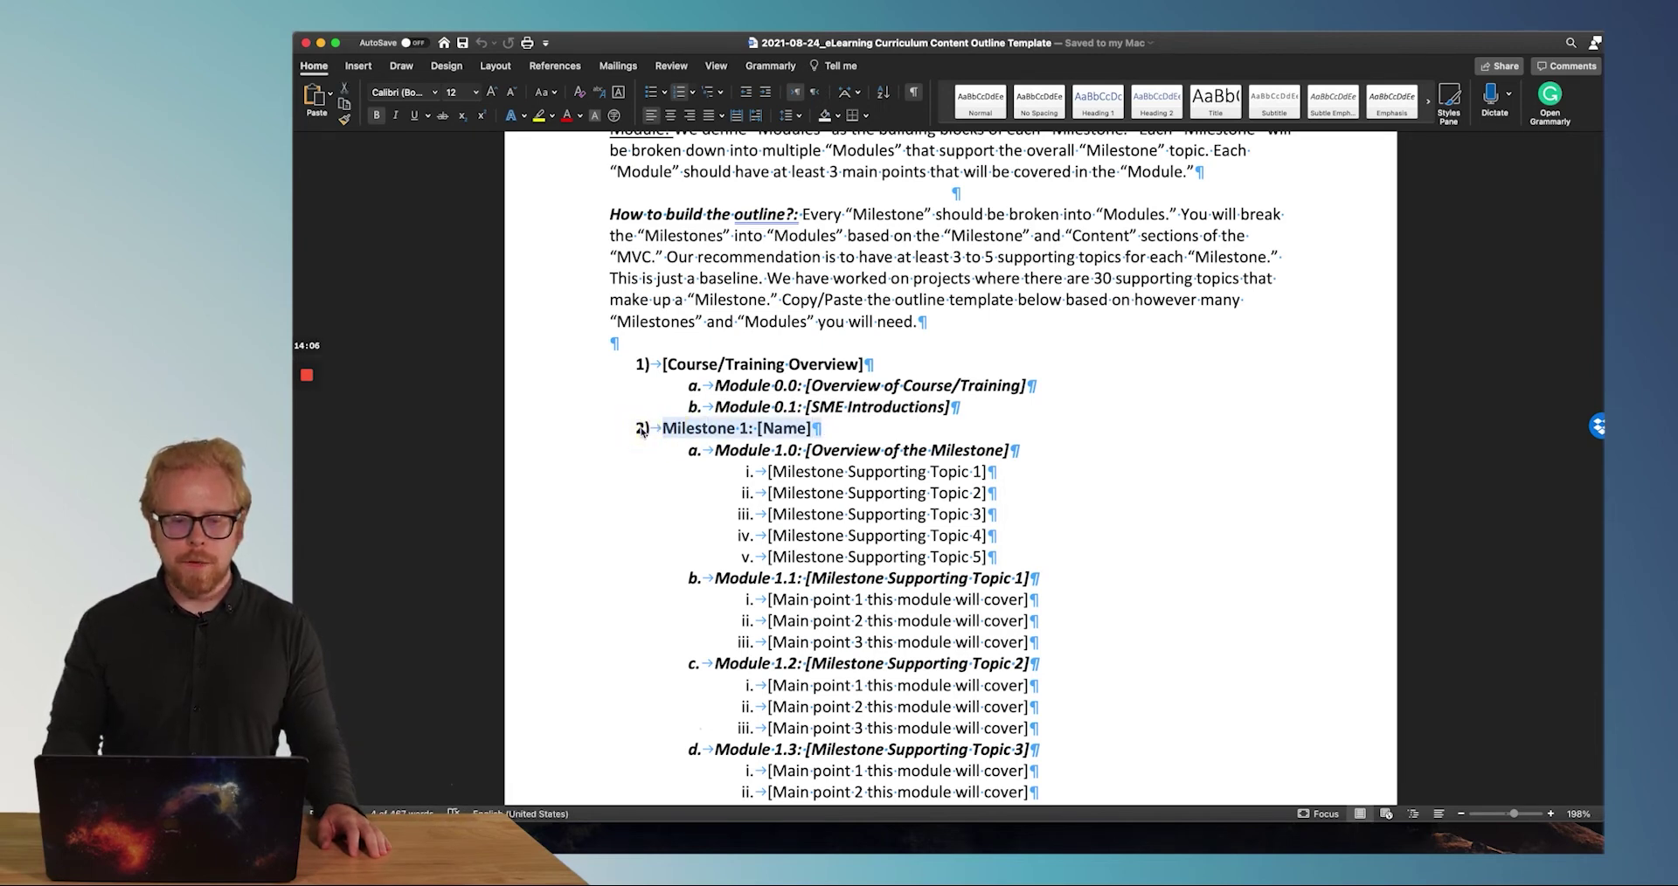
{"action": "scroll", "coordinate": [891, 451], "scroll_direction": "down", "scroll_amount": 5}
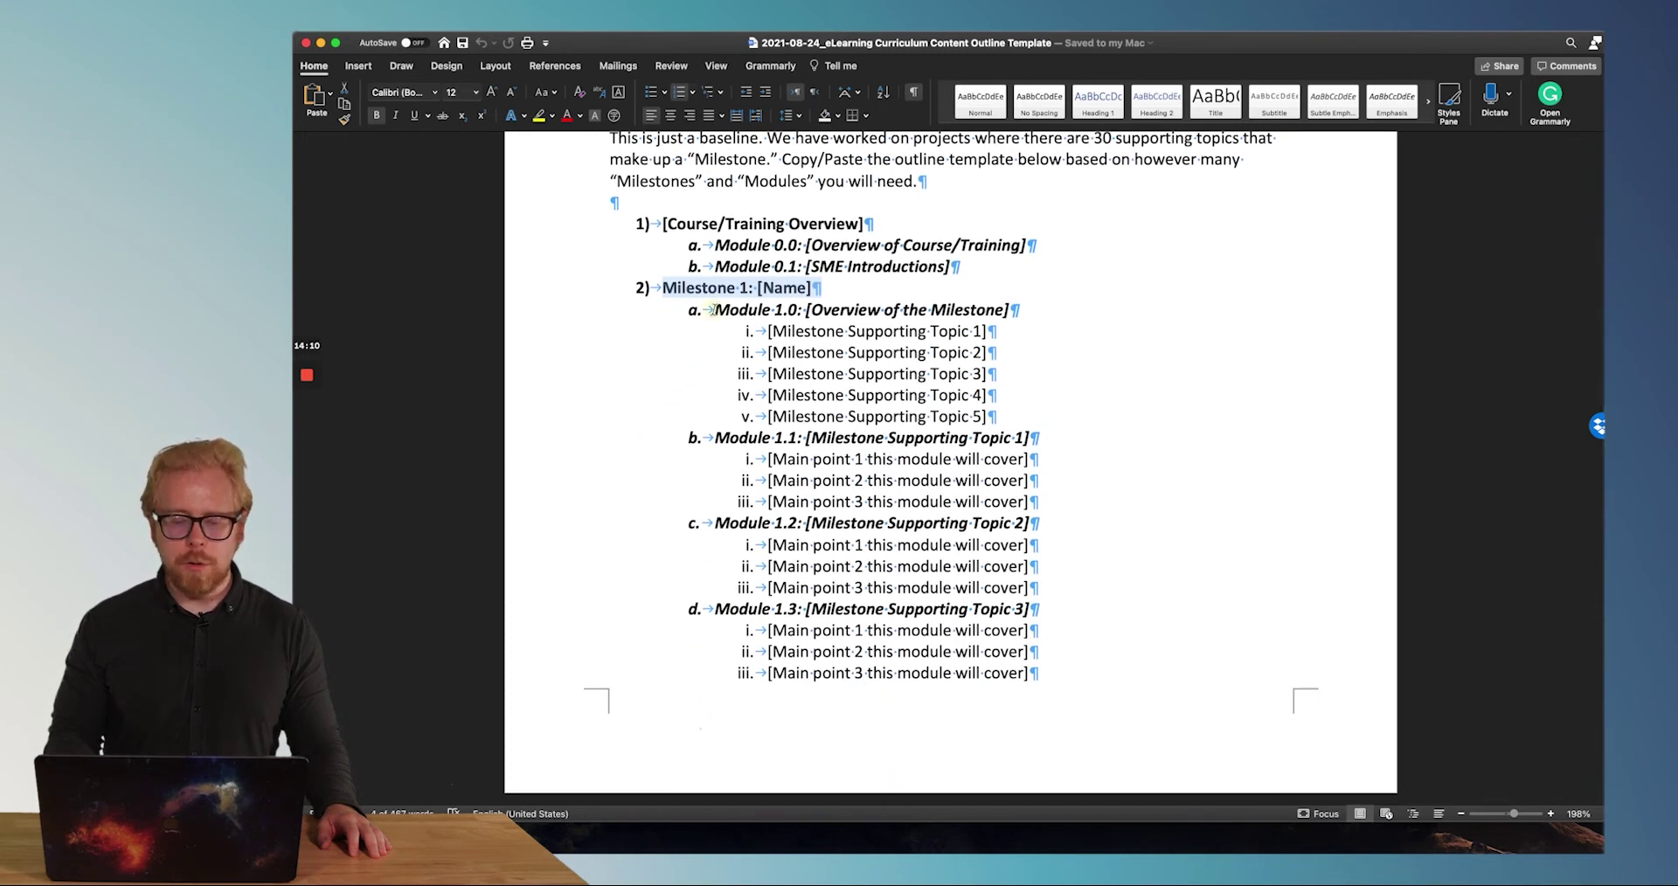
{"action": "left_click_drag", "start_coordinate": [712, 310], "coordinate": [1090, 307]}
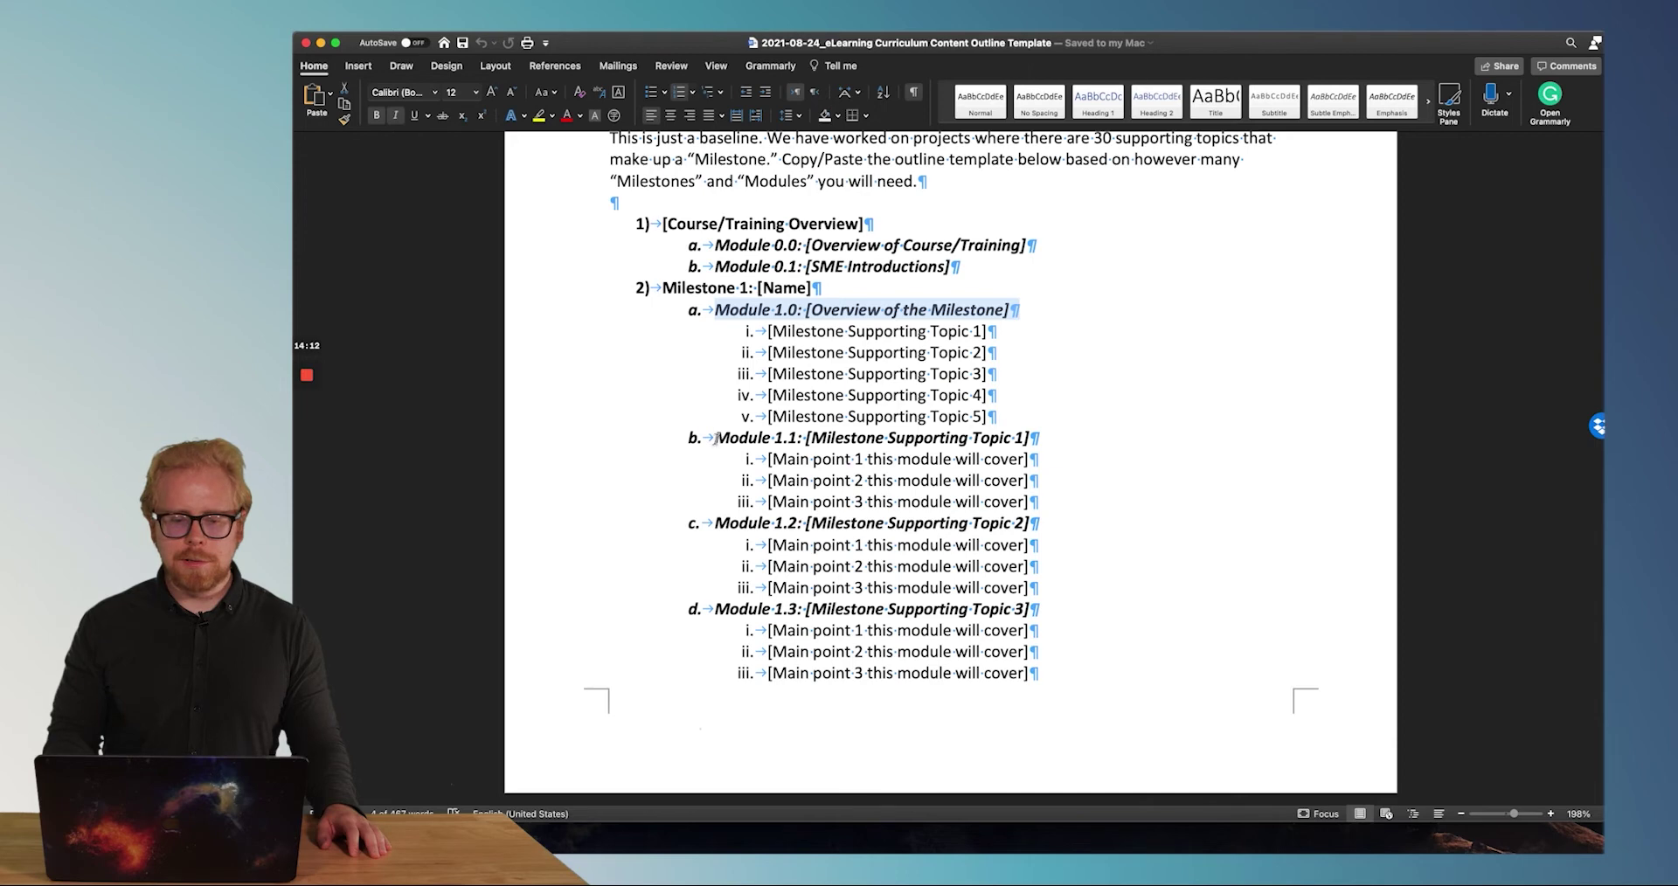
{"action": "left_click_drag", "start_coordinate": [705, 437], "coordinate": [1074, 430]}
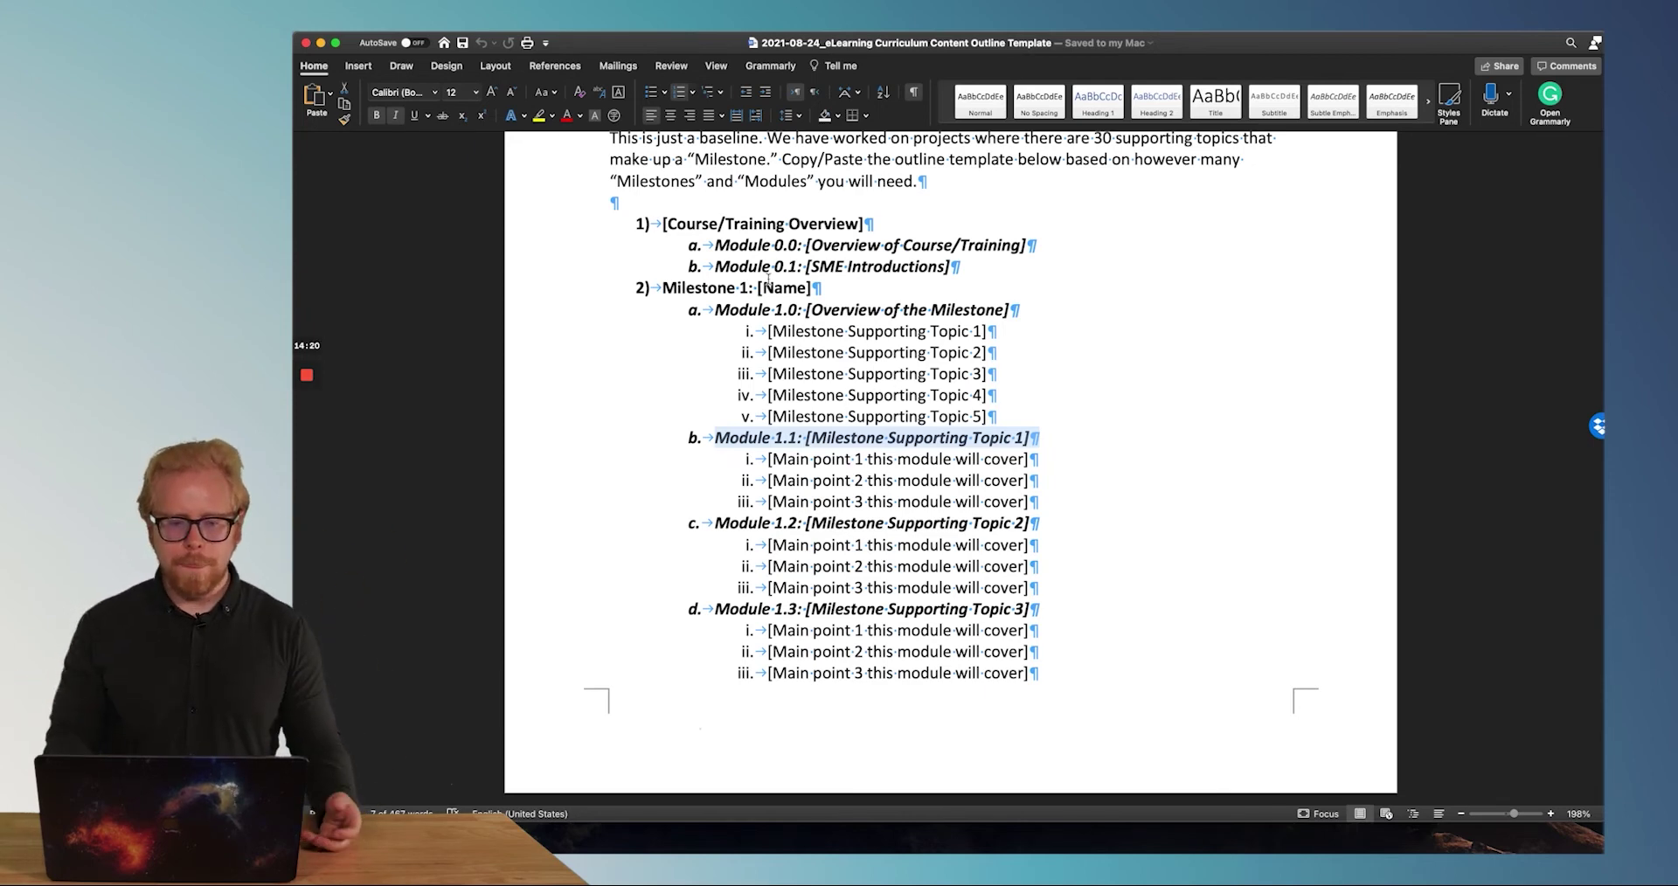
{"action": "left_click_drag", "start_coordinate": [715, 310], "coordinate": [999, 311]}
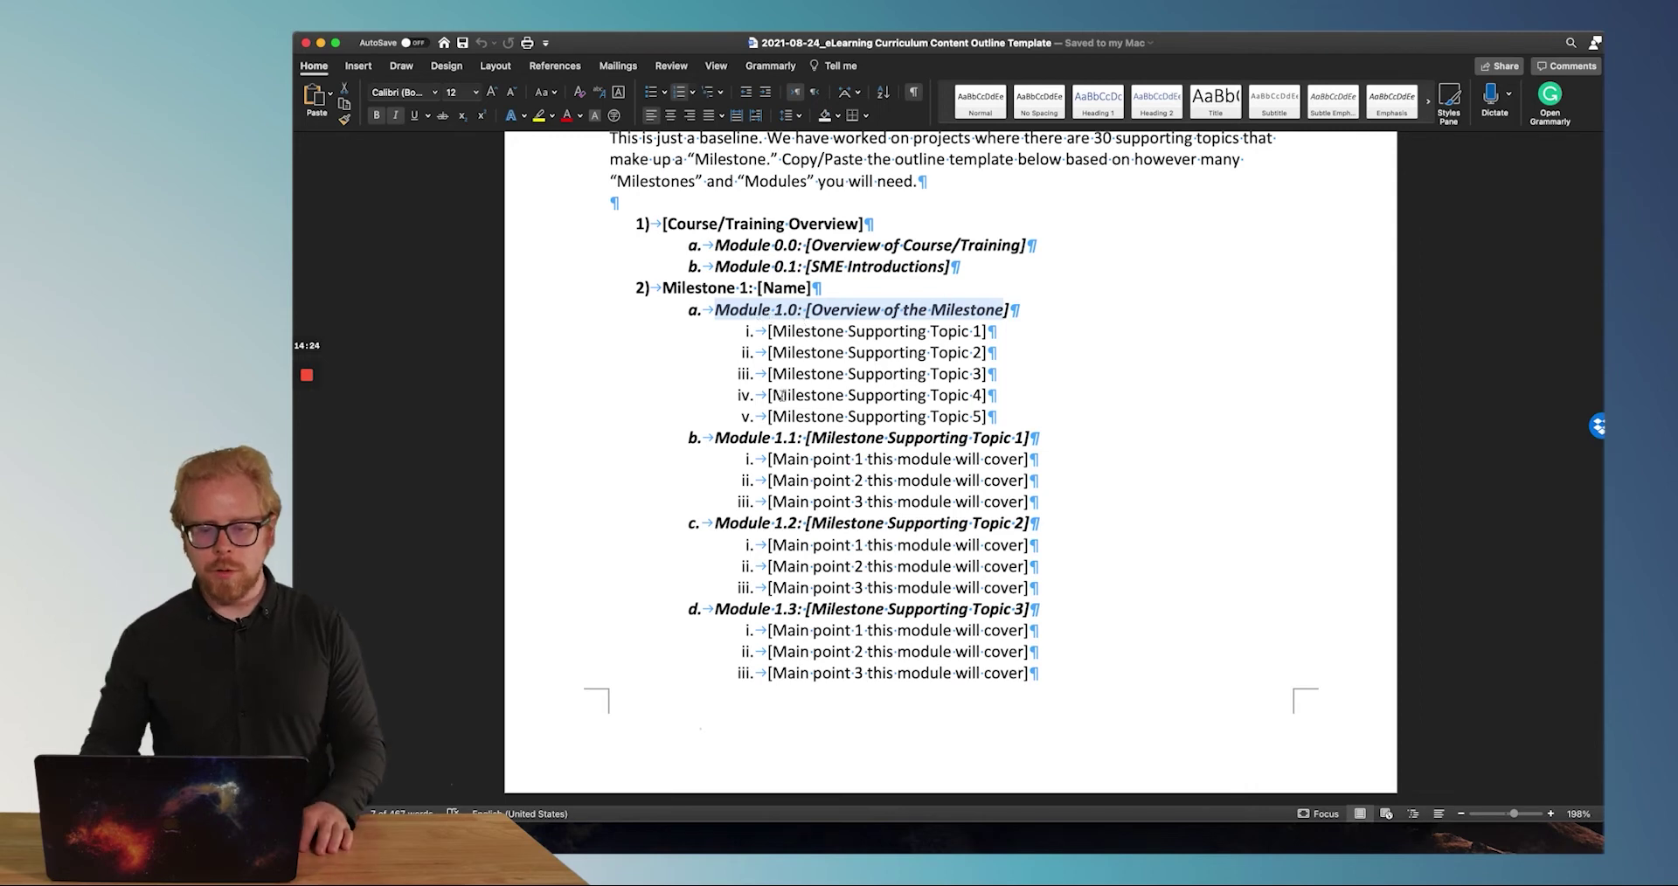
{"action": "left_click_drag", "start_coordinate": [717, 437], "coordinate": [1027, 439]}
Examine how the numbered modules are nested under Milestone 1, highlighting the milestone heading and checking the module lines below it.
{"action": "left_click", "coordinate": [776, 522]}
{"action": "scroll", "coordinate": [776, 522], "scroll_direction": "down", "scroll_amount": 3}
{"action": "scroll", "coordinate": [796, 494], "scroll_direction": "down", "scroll_amount": 5}
{"action": "scroll", "coordinate": [769, 485], "scroll_direction": "up", "scroll_amount": 10}
{"action": "scroll", "coordinate": [743, 478], "scroll_direction": "down", "scroll_amount": 3}
{"action": "left_click_drag", "start_coordinate": [850, 360], "coordinate": [657, 366]}
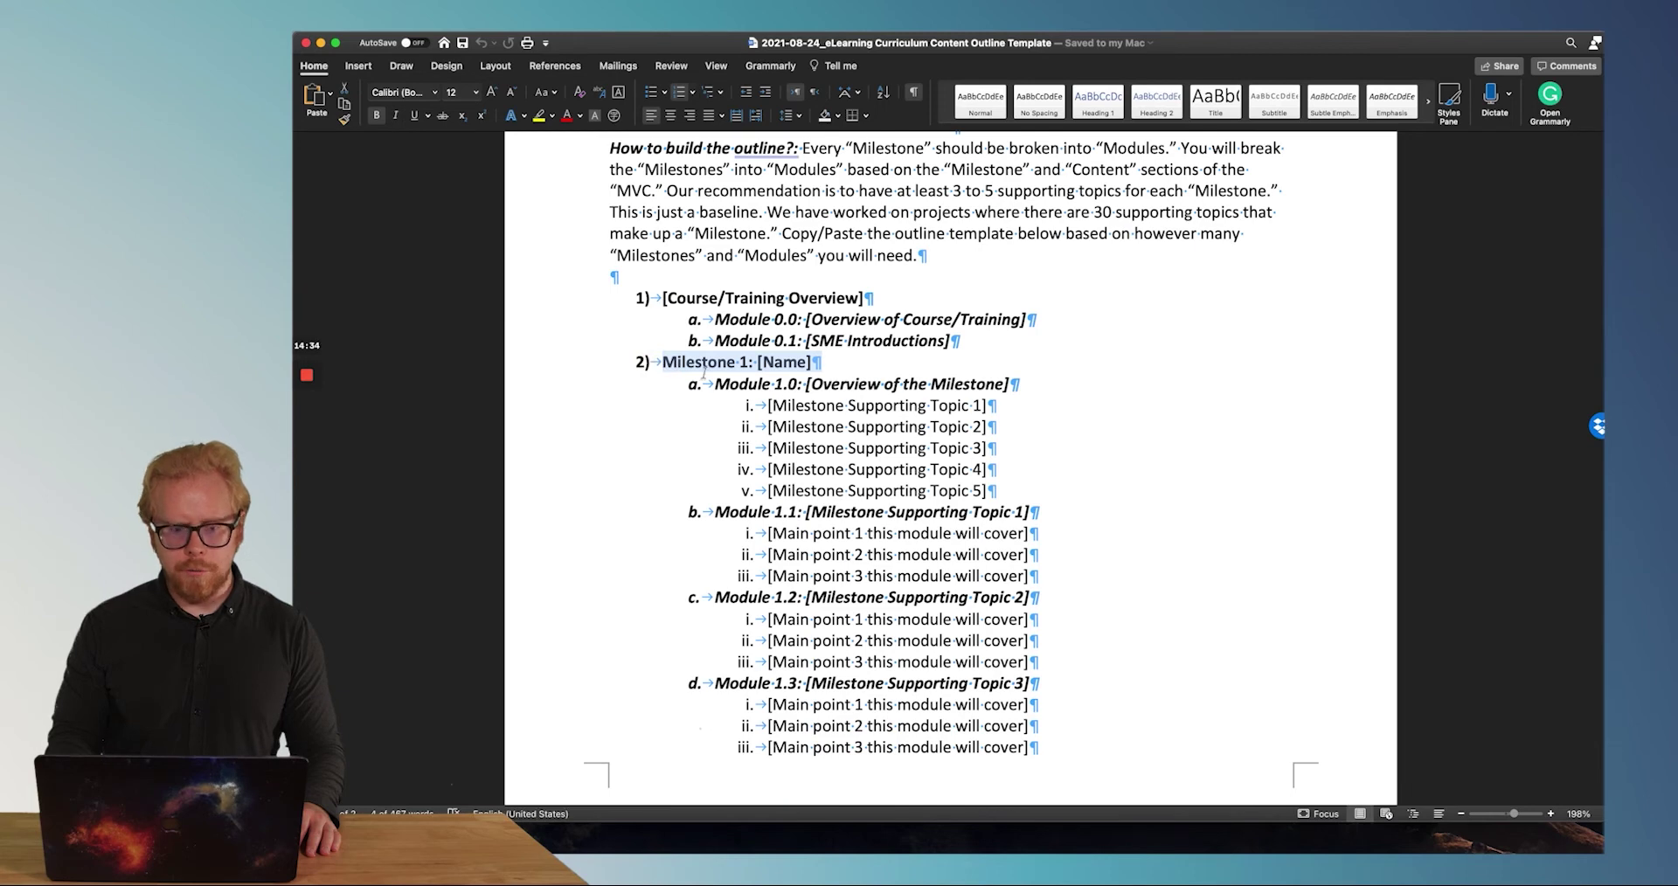
{"action": "scroll", "coordinate": [704, 373], "scroll_direction": "down", "scroll_amount": 4}
{"action": "scroll", "coordinate": [705, 374], "scroll_direction": "up", "scroll_amount": 5}
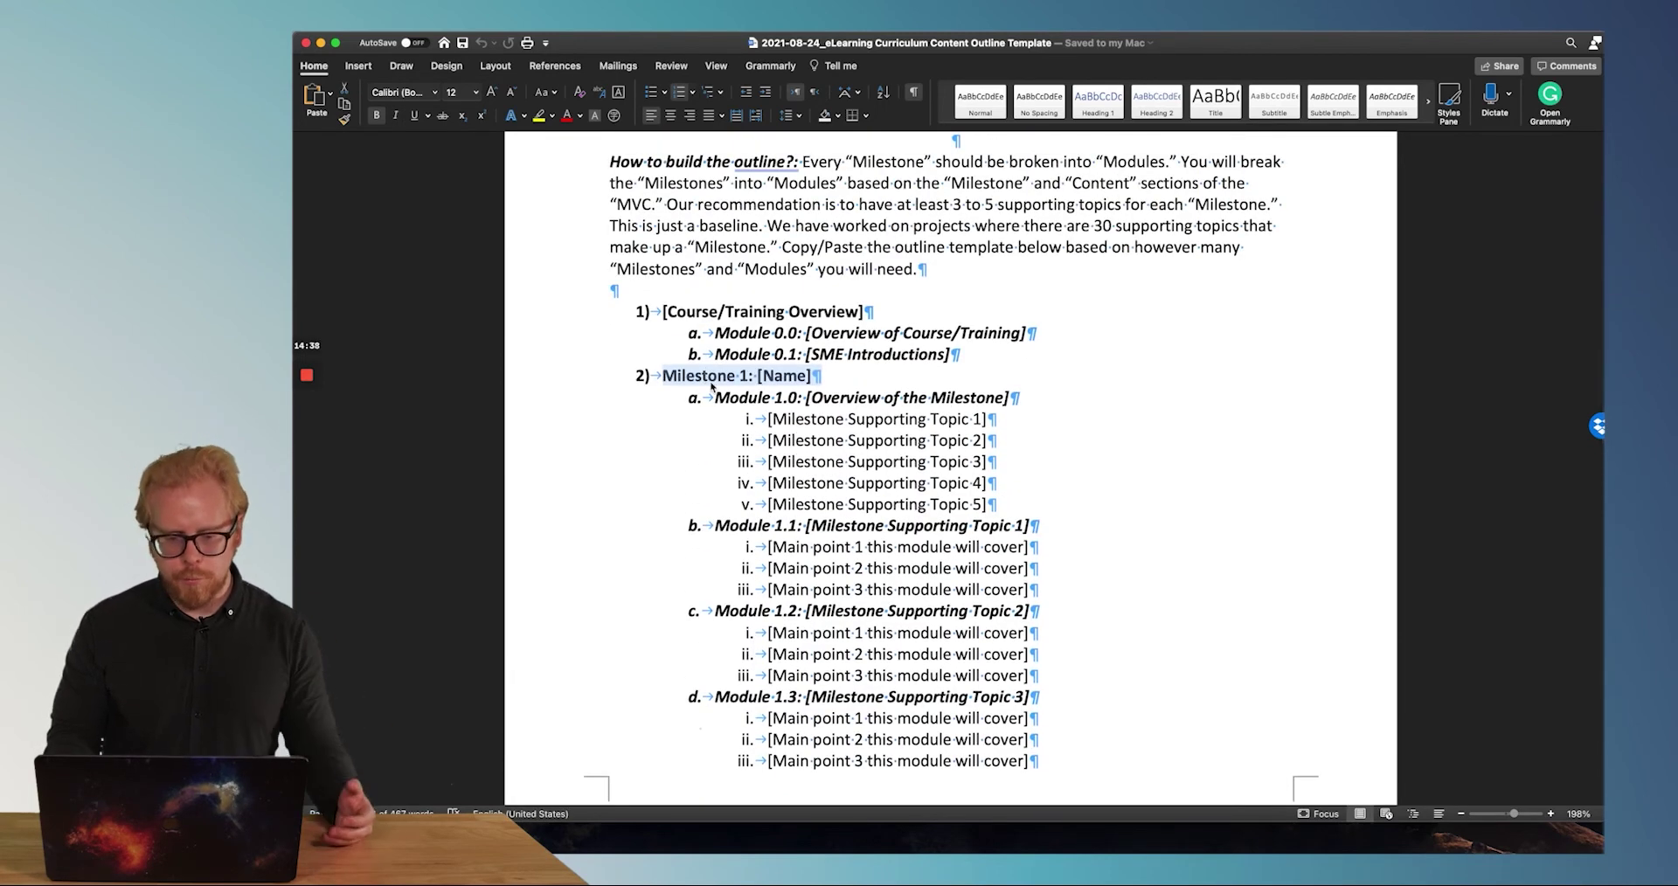
{"action": "key", "text": "super+b"}
{"action": "left_click", "coordinate": [791, 399]}
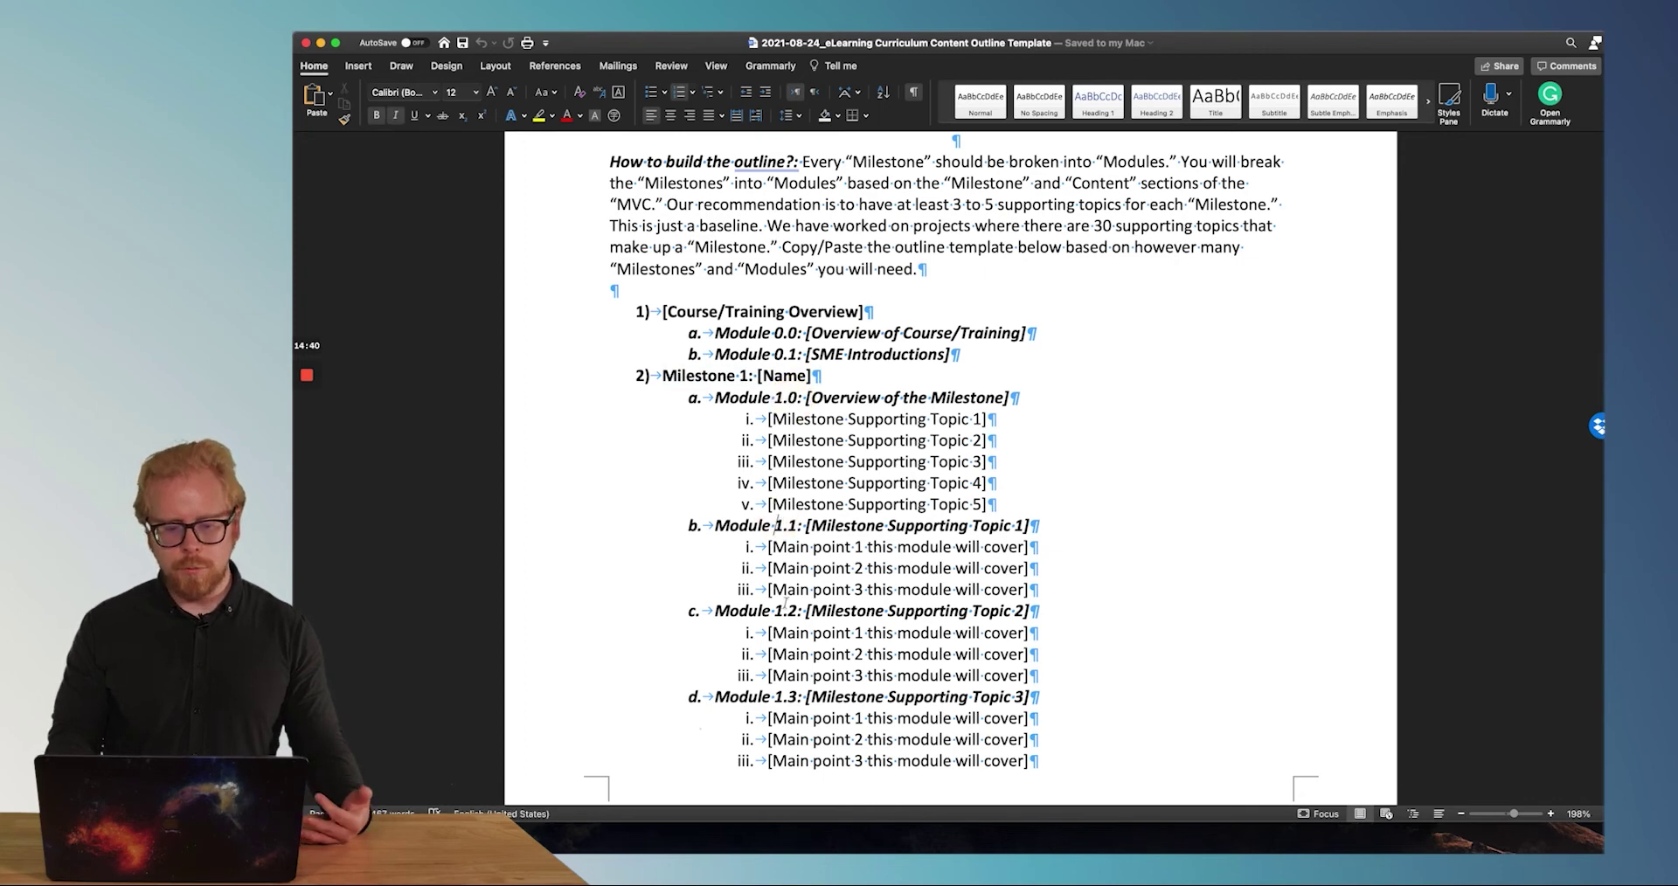
{"action": "left_click", "coordinate": [784, 611]}
{"action": "scroll", "coordinate": [789, 699], "scroll_direction": "down", "scroll_amount": 4}
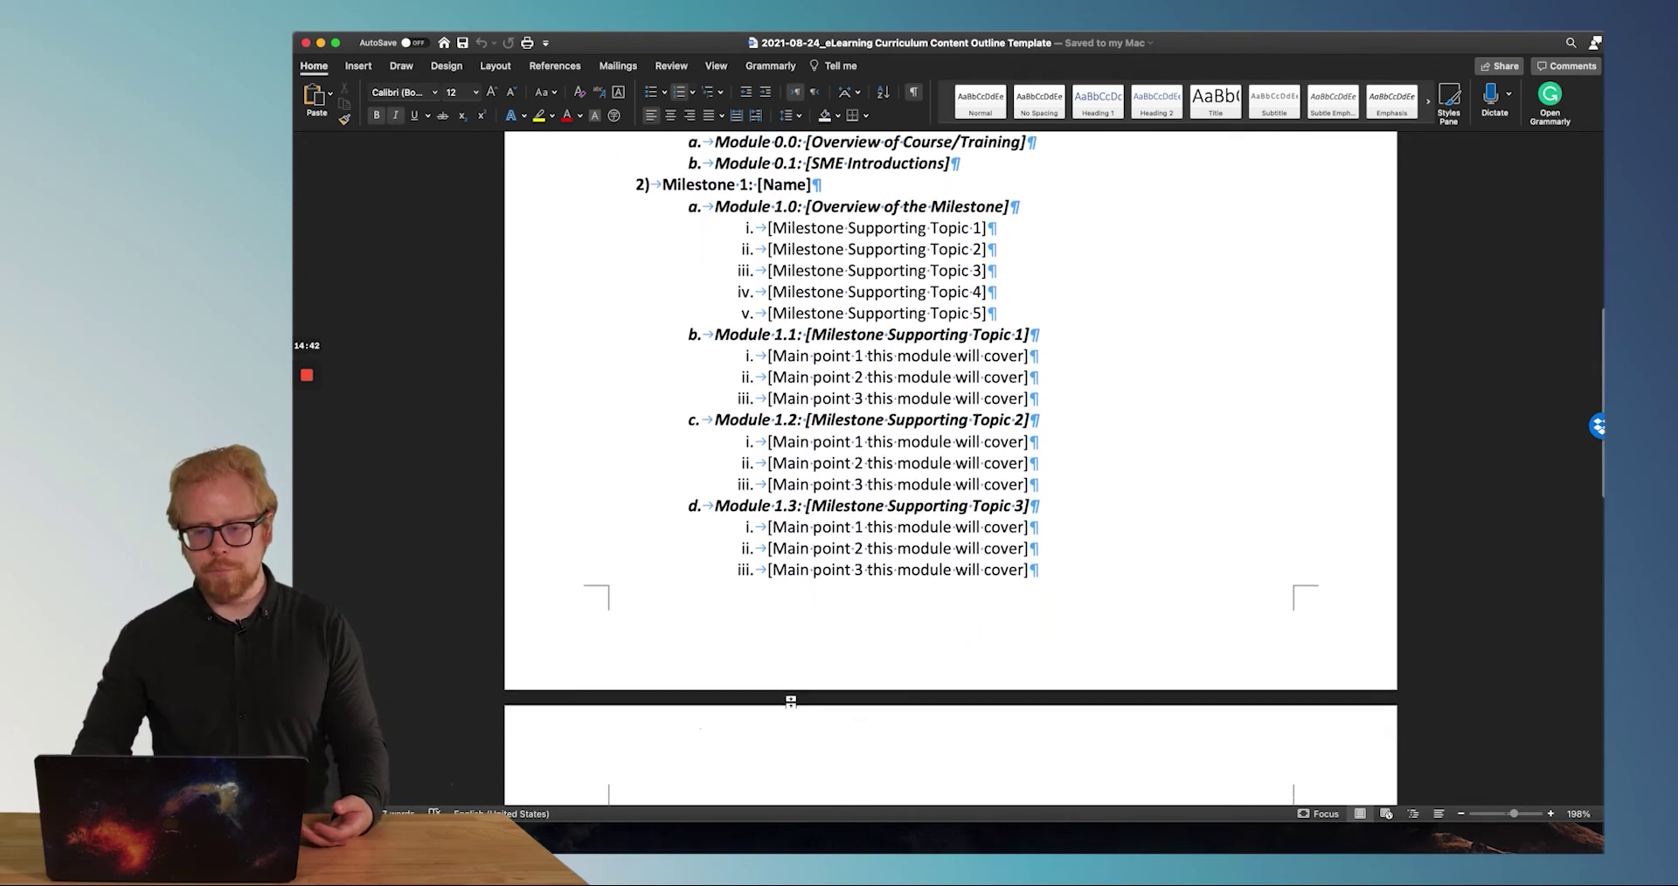
{"action": "scroll", "coordinate": [753, 496], "scroll_direction": "up", "scroll_amount": 6}
{"action": "left_click", "coordinate": [774, 438]}
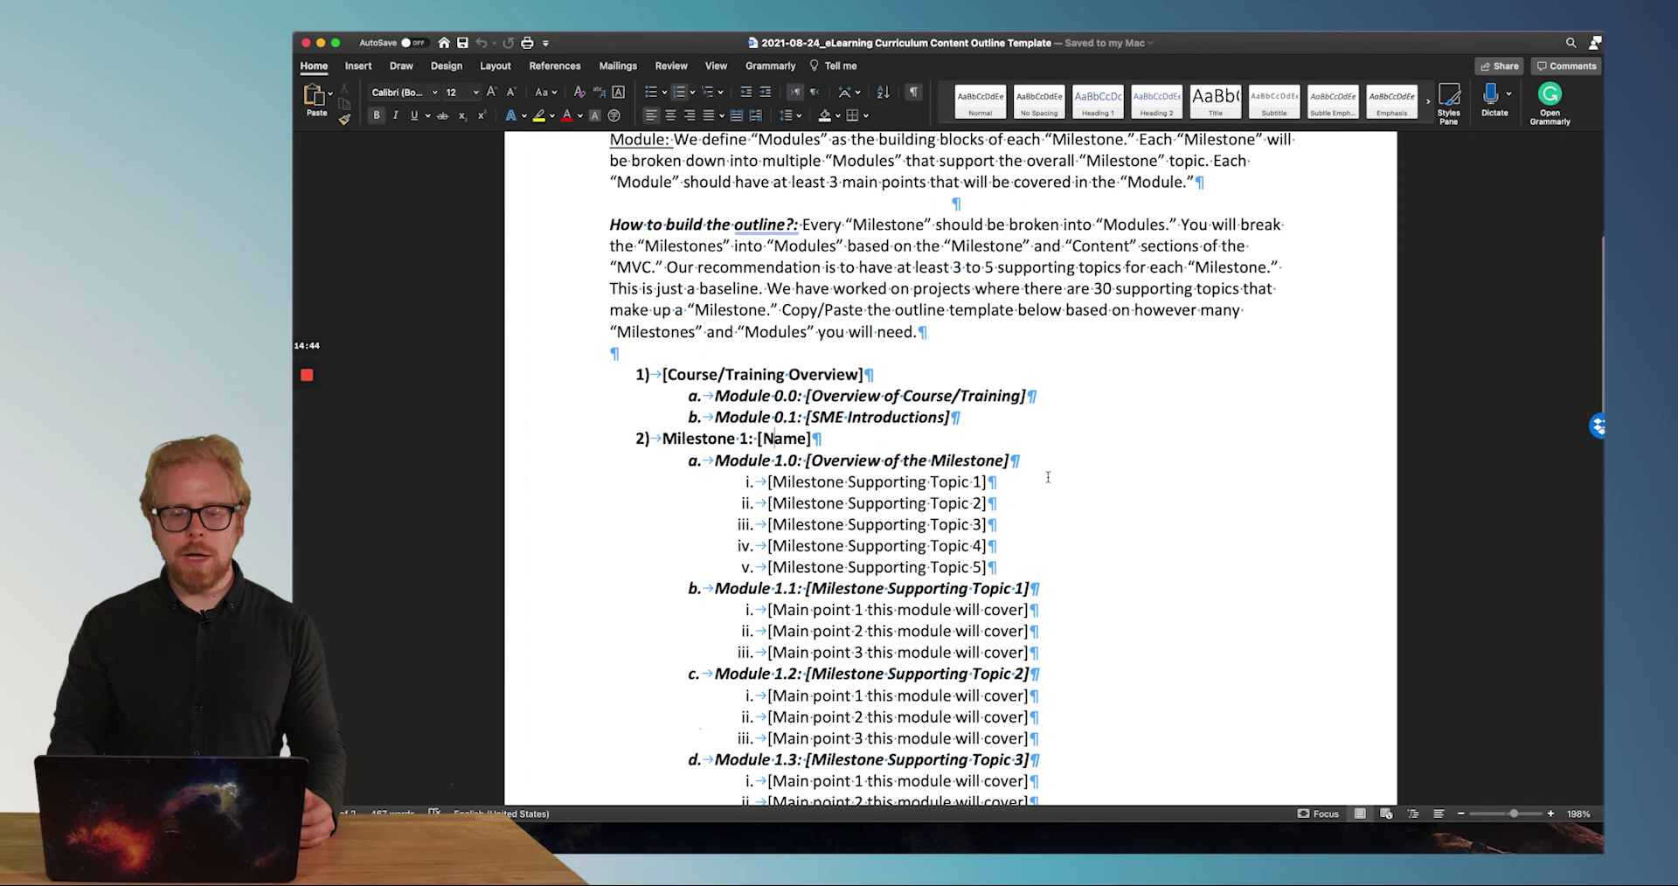
Examine the Module 1.0 overview and the supporting-topic modules that follow it, highlighting them down to Module 1.4.
{"action": "left_click_drag", "start_coordinate": [1040, 466], "coordinate": [642, 472]}
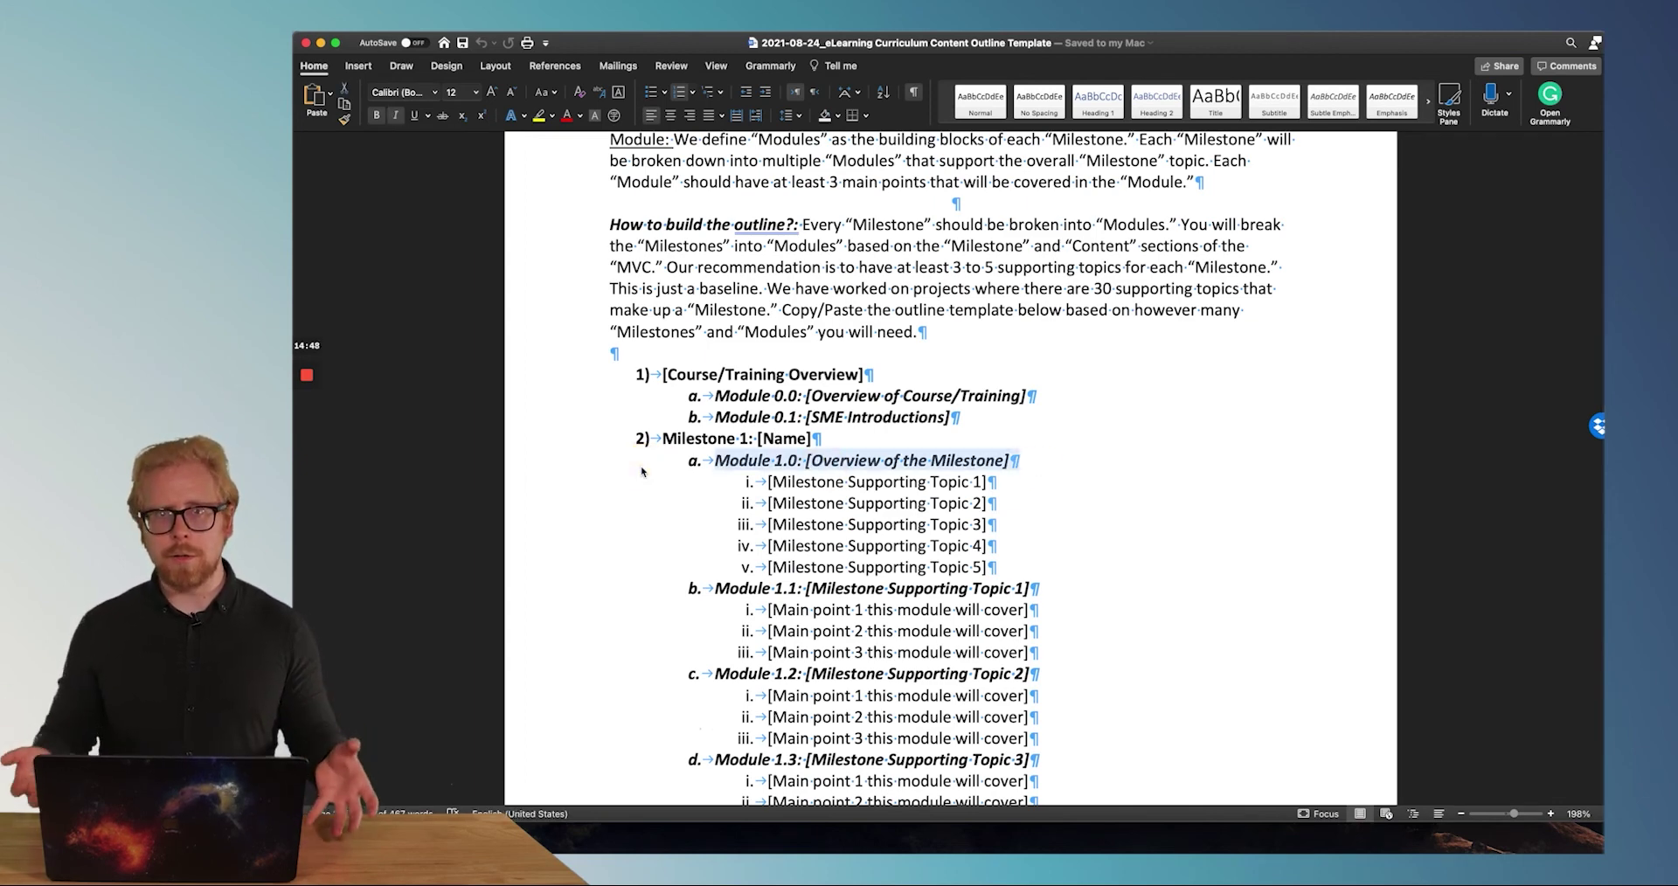
{"action": "scroll", "coordinate": [941, 551], "scroll_direction": "down", "scroll_amount": 4}
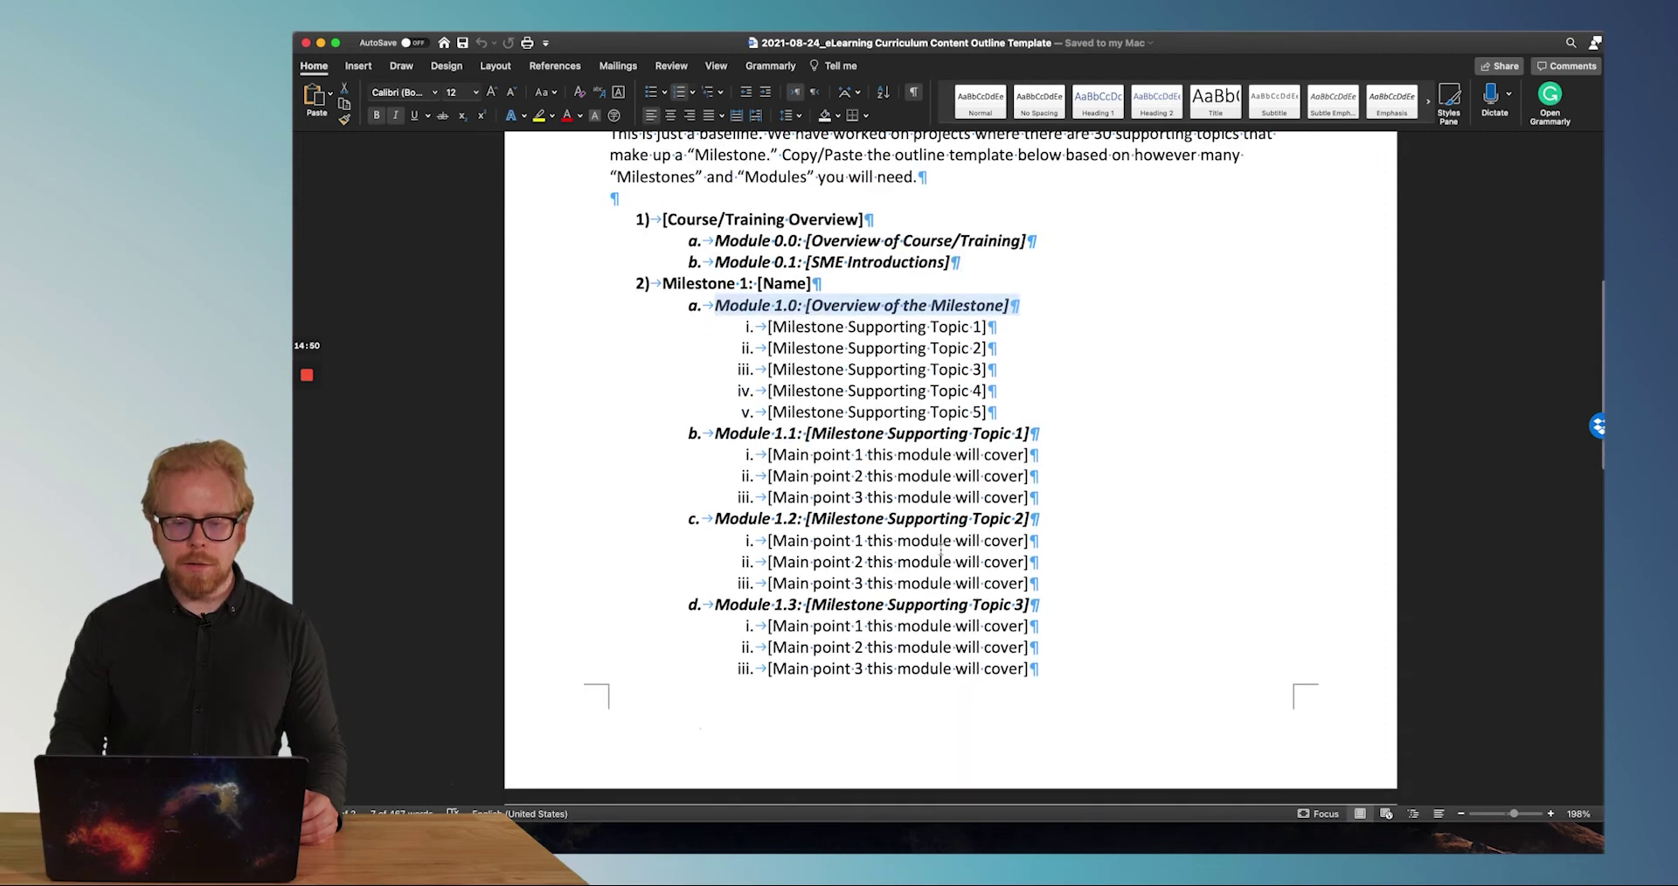
{"action": "left_click_drag", "start_coordinate": [717, 433], "coordinate": [805, 734]}
{"action": "scroll", "coordinate": [805, 734], "scroll_direction": "down", "scroll_amount": 8}
{"action": "left_click", "coordinate": [712, 291]}
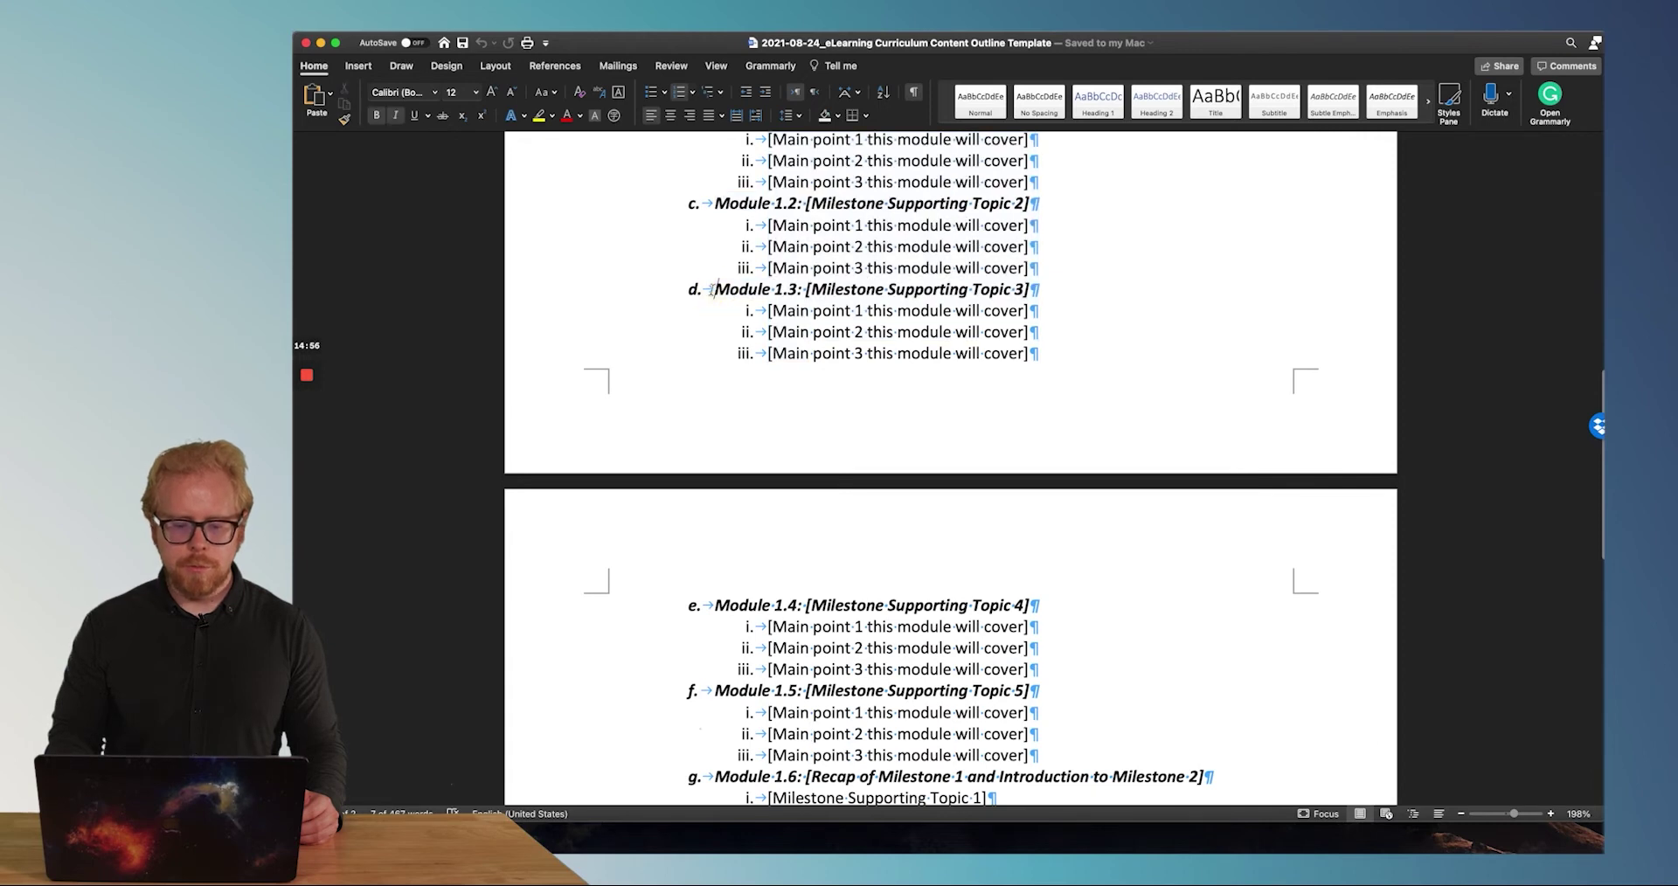
{"action": "left_click_drag", "start_coordinate": [711, 289], "coordinate": [1006, 627]}
{"action": "scroll", "coordinate": [1007, 625], "scroll_direction": "down", "scroll_amount": 8}
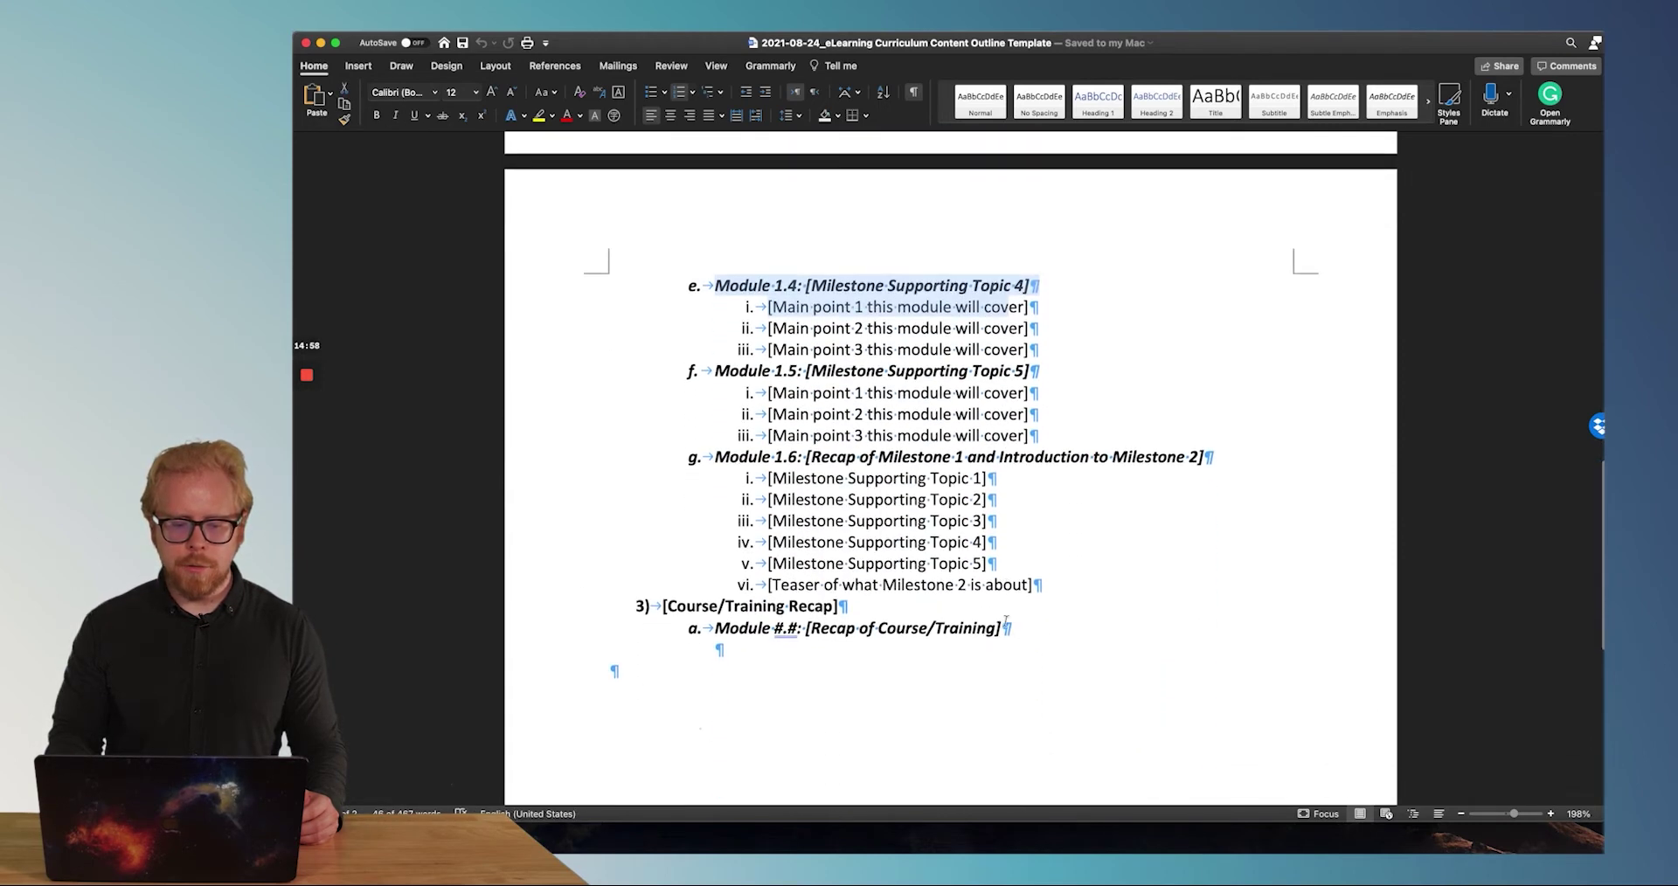
Examine Module 1.6, highlighting its recap and introduction line with all six sub-items, and return to the start of the outline.
{"action": "left_click", "coordinate": [809, 458]}
{"action": "left_click_drag", "start_coordinate": [711, 456], "coordinate": [1102, 583]}
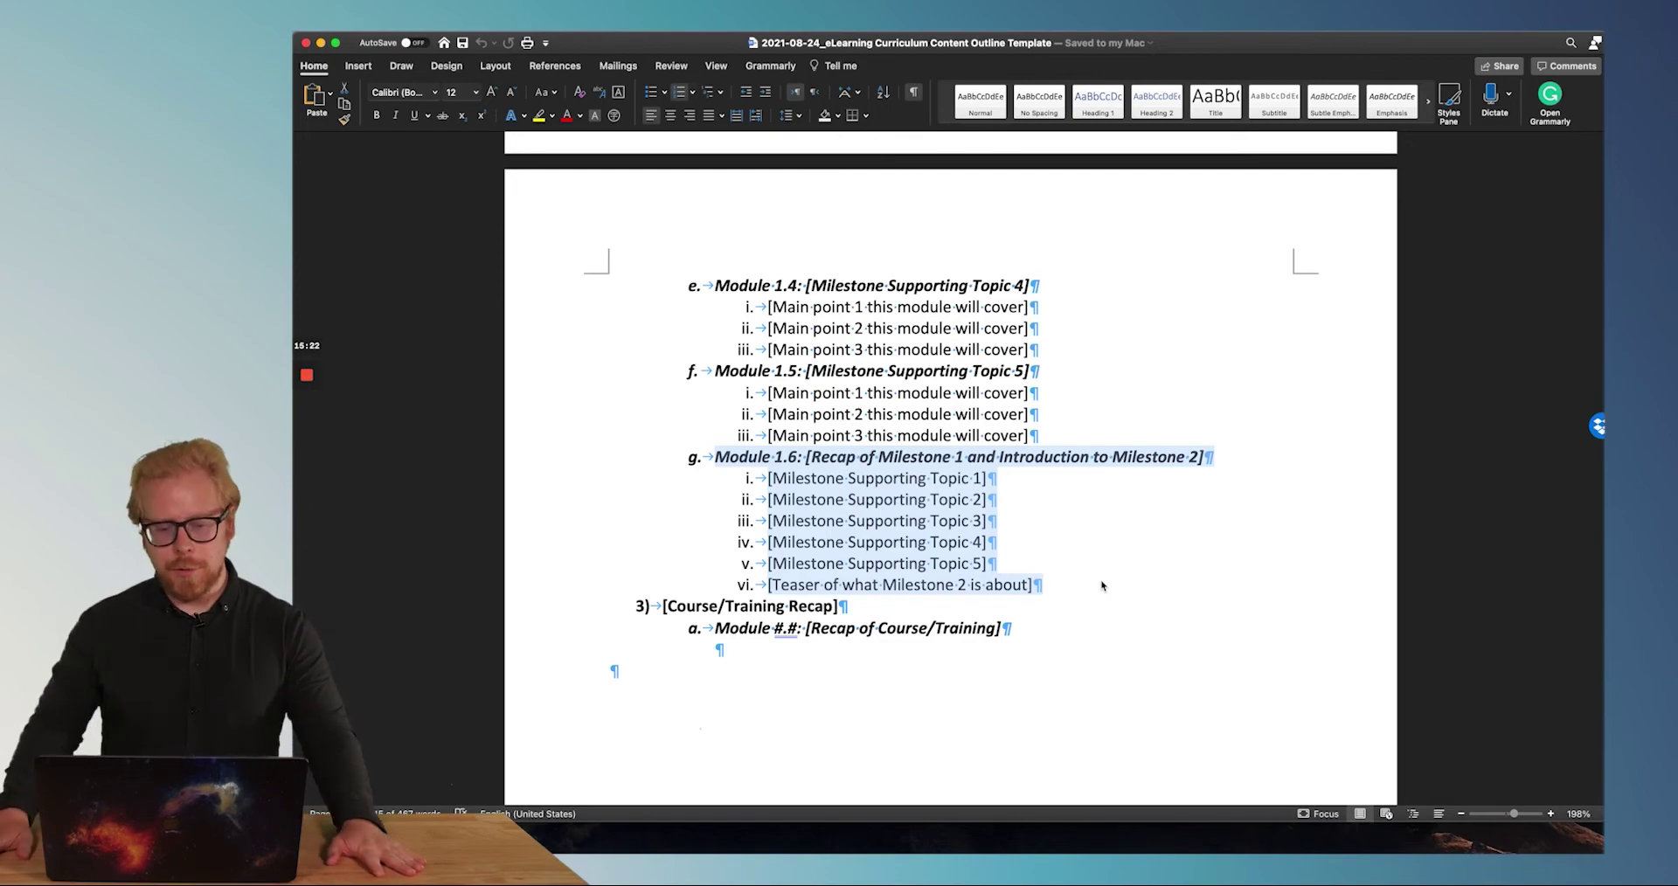
{"action": "left_click", "coordinate": [1031, 584]}
{"action": "scroll", "coordinate": [986, 542], "scroll_direction": "up", "scroll_amount": 15}
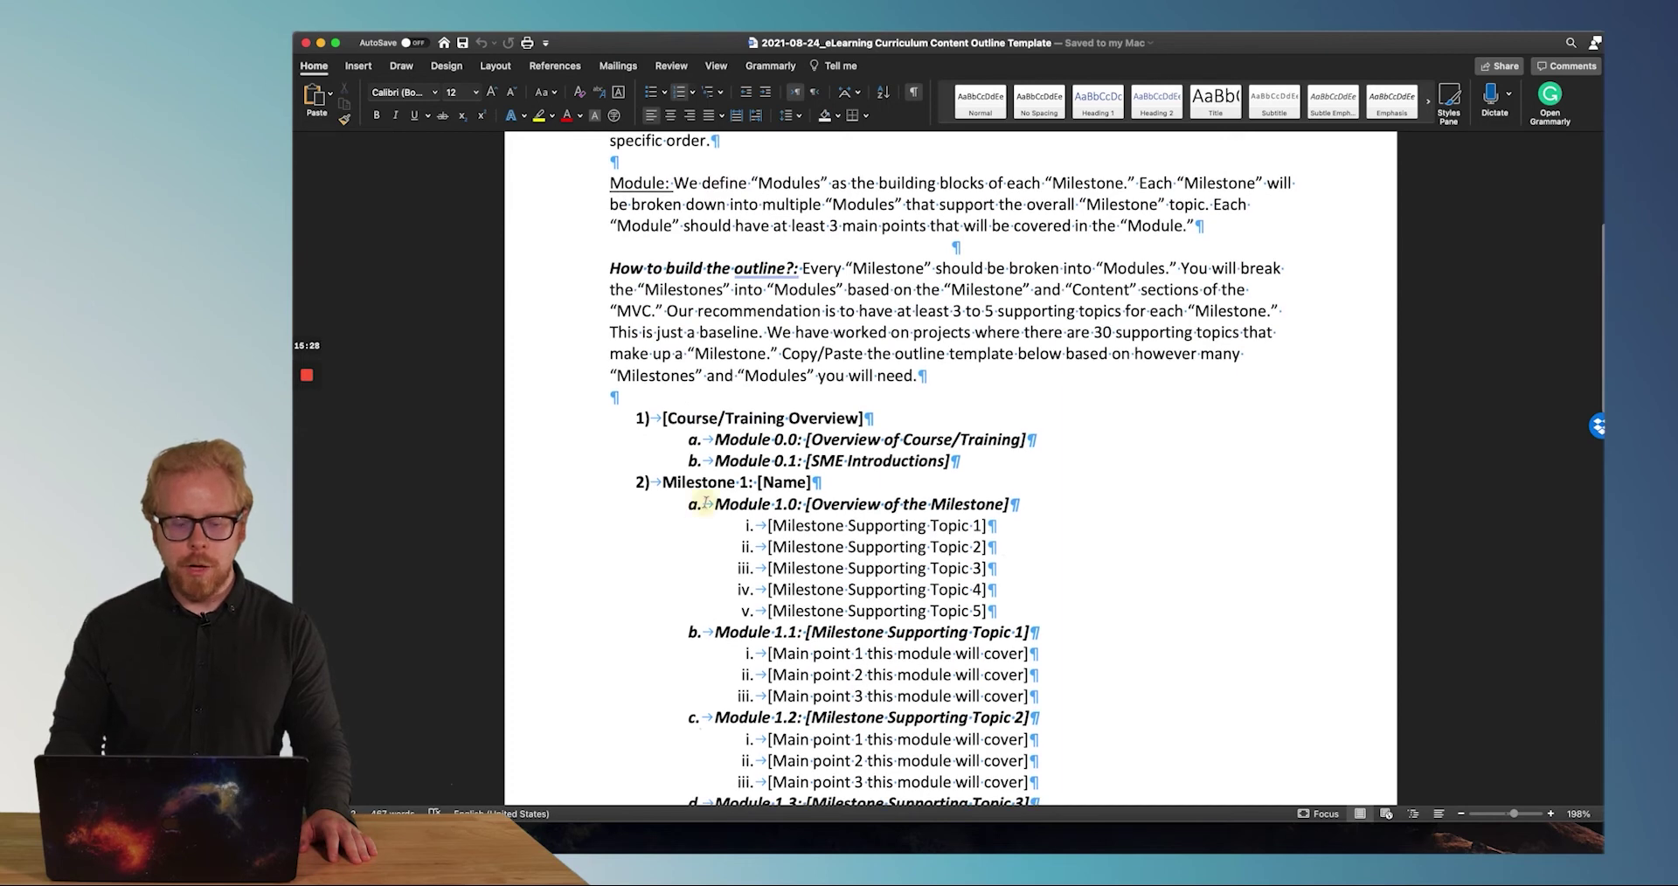
Examine Module 1.0 with its five supporting topics, highlighting the block and checking it against the modules further down the outline.
{"action": "left_click_drag", "start_coordinate": [706, 503], "coordinate": [1060, 610]}
{"action": "scroll", "coordinate": [1053, 610], "scroll_direction": "down", "scroll_amount": 5}
{"action": "scroll", "coordinate": [1053, 609], "scroll_direction": "down", "scroll_amount": 5}
{"action": "scroll", "coordinate": [1053, 609], "scroll_direction": "up", "scroll_amount": 6}
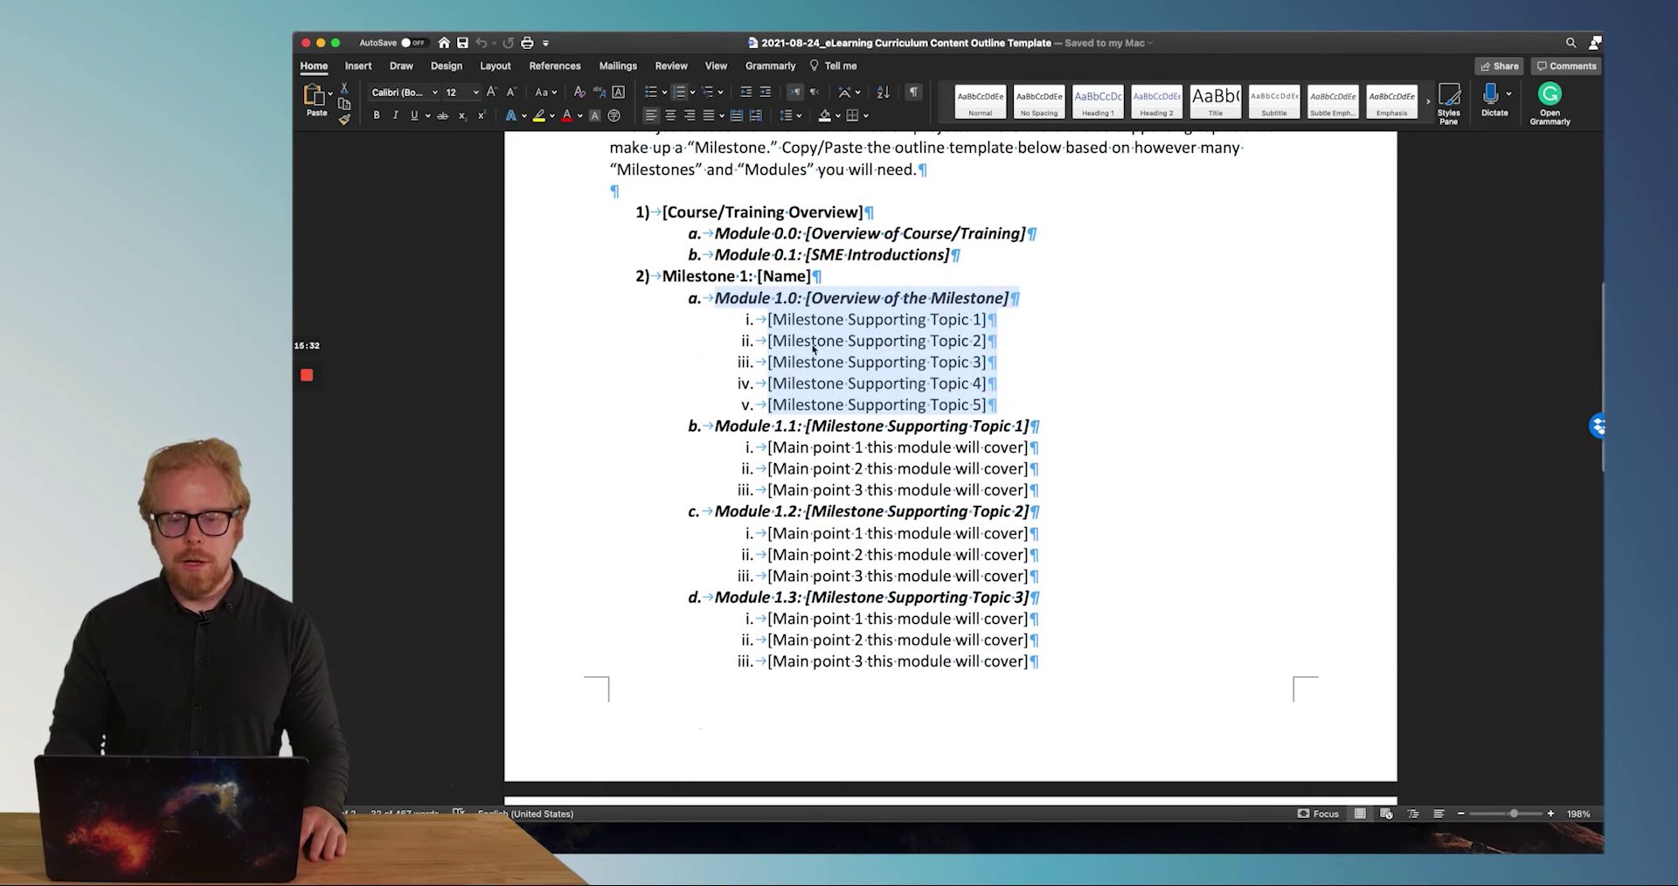
{"action": "left_click", "coordinate": [779, 317]}
Compare the Module 1.0 and Module 1.1 heading lines, highlighting each, and highlight the five supporting topics listed under Module 1.0.
{"action": "left_click_drag", "start_coordinate": [715, 298], "coordinate": [1098, 296]}
{"action": "left_click_drag", "start_coordinate": [715, 426], "coordinate": [1039, 424]}
{"action": "left_click", "coordinate": [933, 341]}
{"action": "left_click_drag", "start_coordinate": [767, 319], "coordinate": [983, 402]}
{"action": "left_click", "coordinate": [953, 449]}
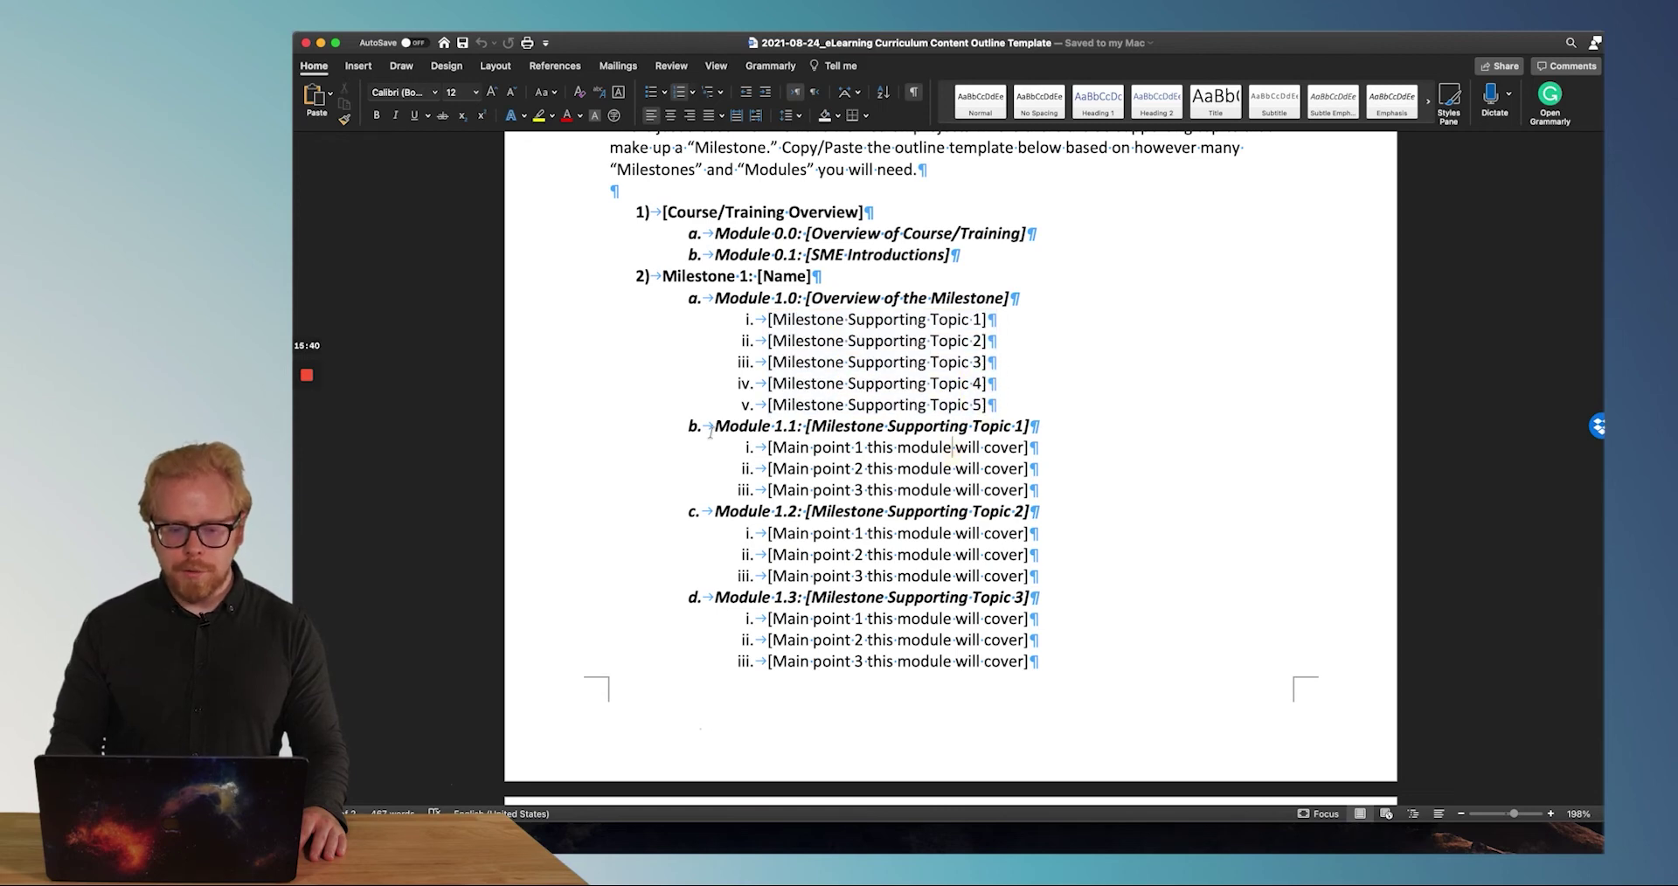
Examine the three main points under Module 1.1 and the matching main points through Module 1.3, highlighting them.
{"action": "left_click_drag", "start_coordinate": [769, 447], "coordinate": [1059, 503]}
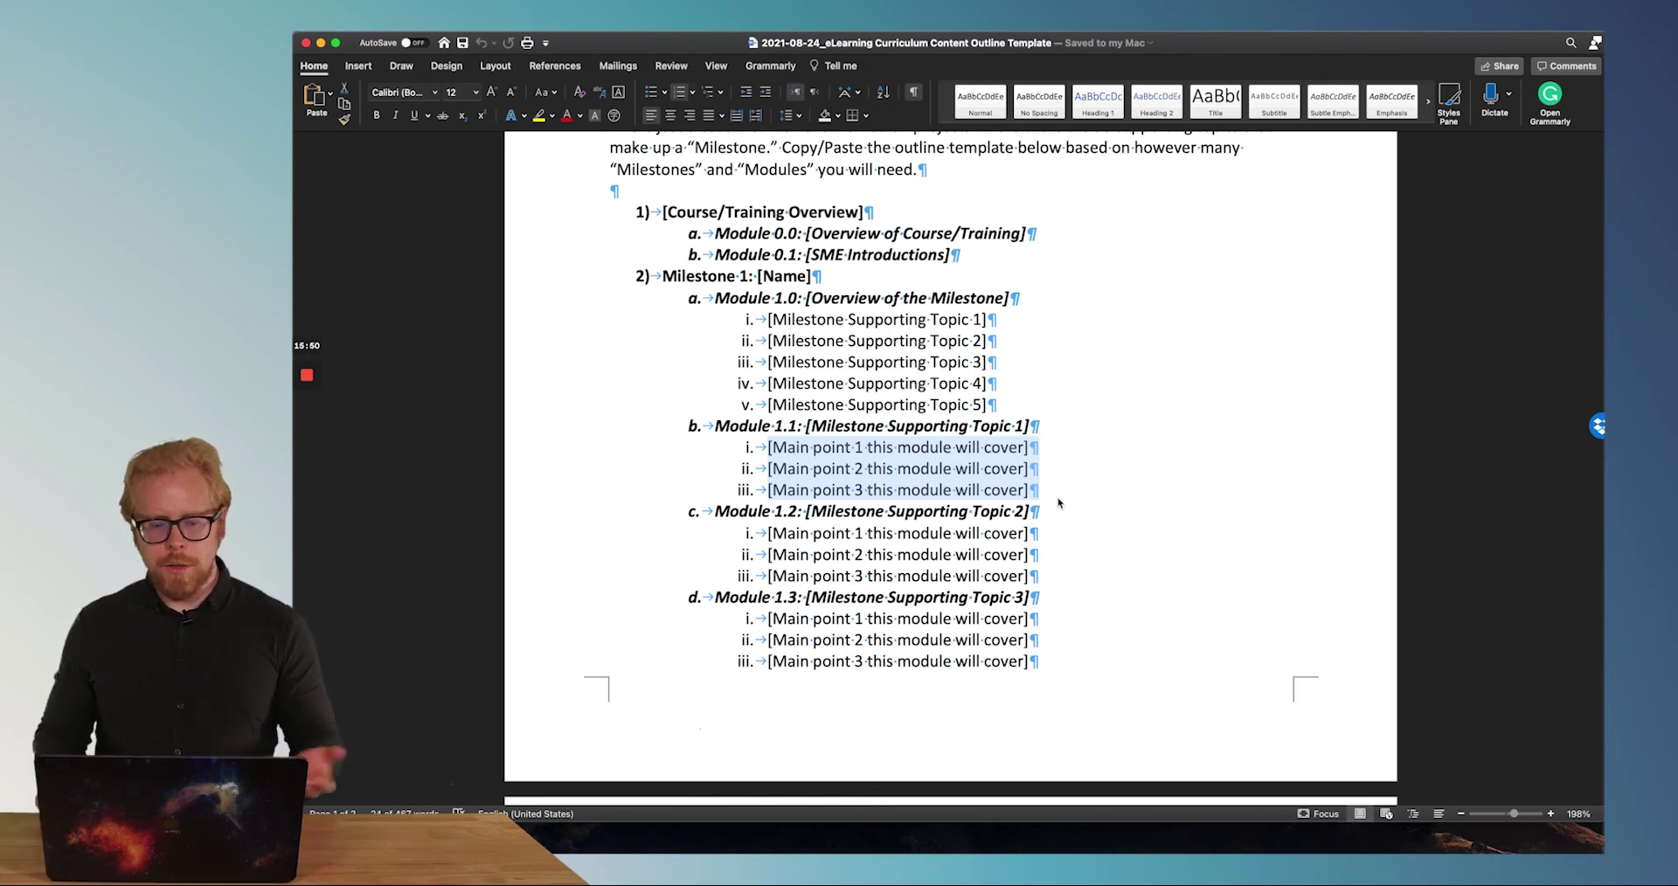
{"action": "scroll", "coordinate": [1055, 497], "scroll_direction": "down", "scroll_amount": 3}
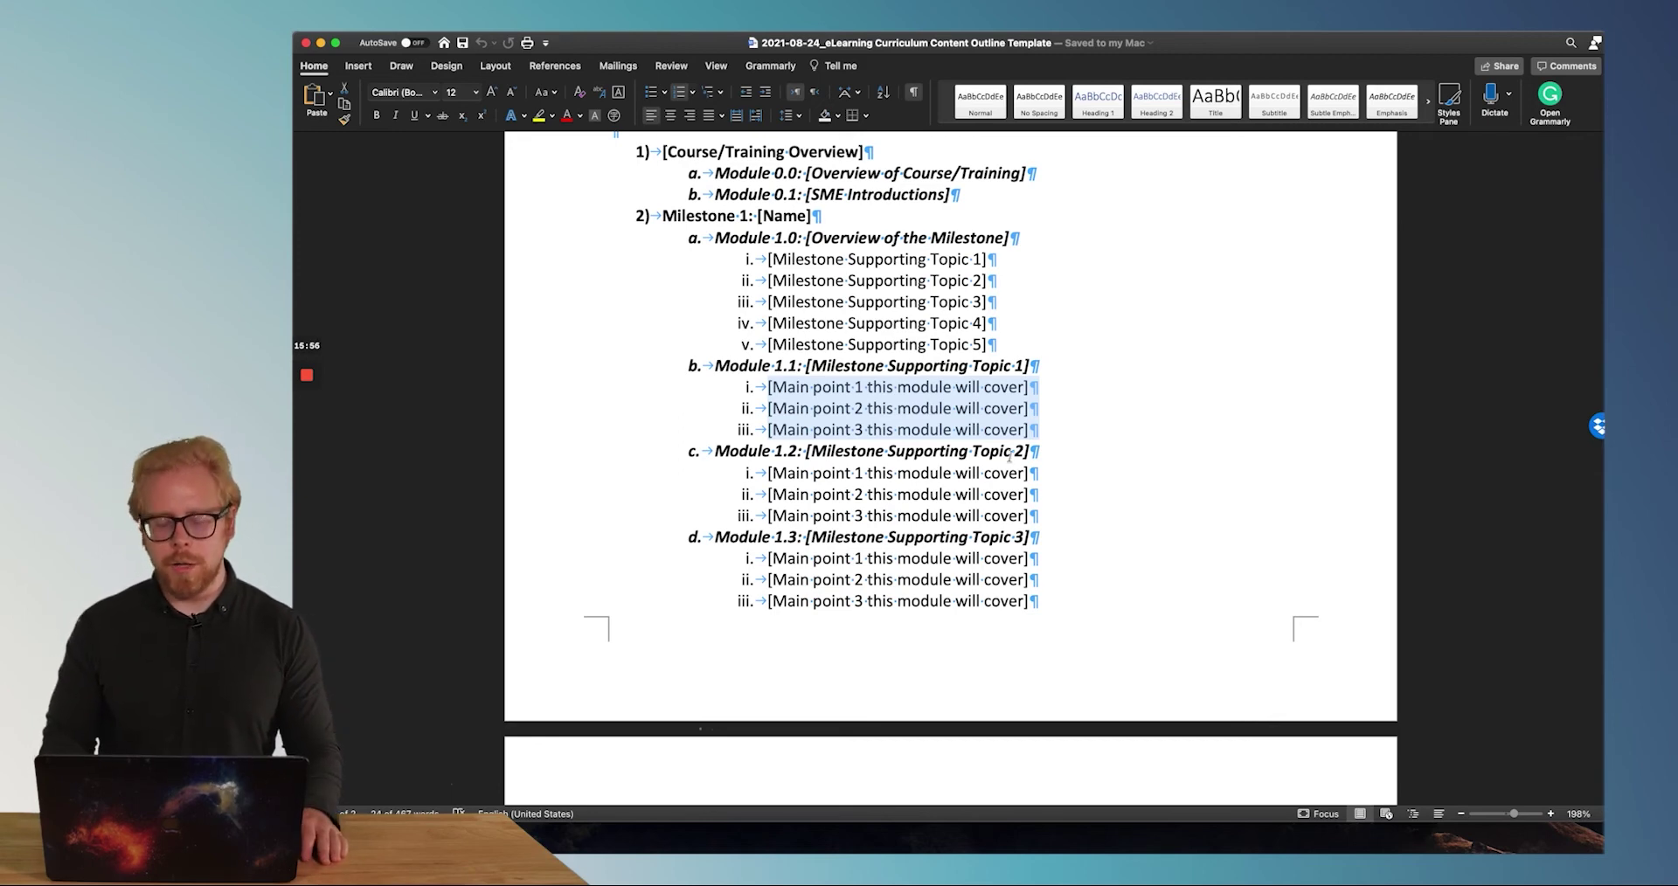
{"action": "scroll", "coordinate": [1010, 452], "scroll_direction": "down", "scroll_amount": 5}
{"action": "left_click_drag", "start_coordinate": [1038, 496], "coordinate": [794, 320]}
{"action": "left_click", "coordinate": [763, 281]}
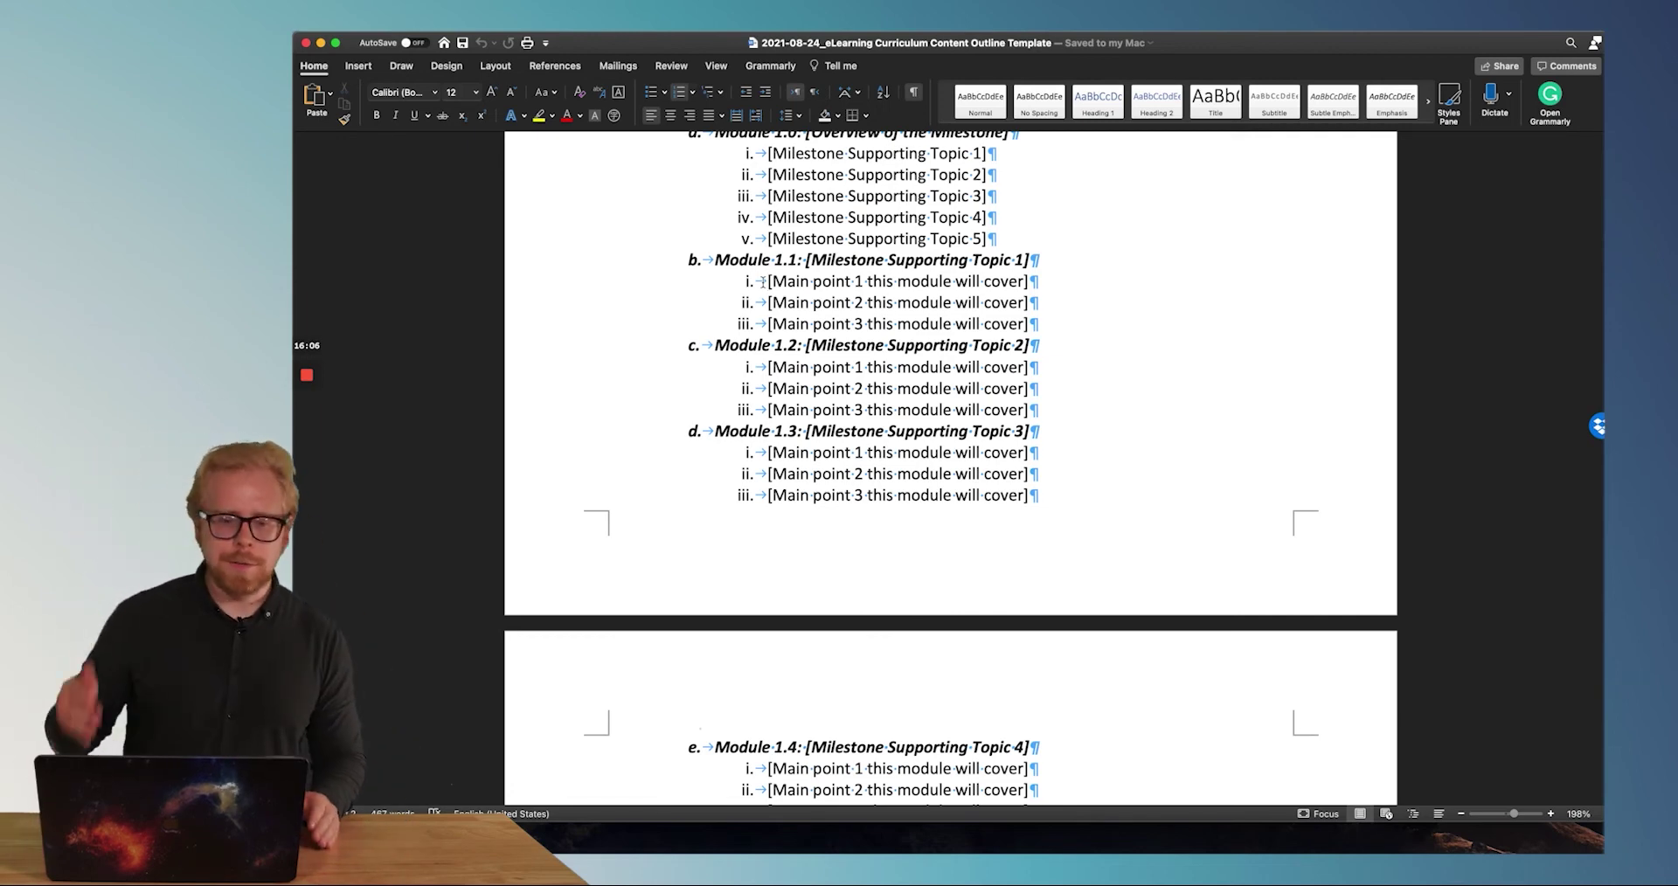
Highlight the Module 1.1 heading line, and review the rest of the outline from Module 1.4 to the Course/Training Recap.
{"action": "scroll", "coordinate": [763, 280], "scroll_direction": "up", "scroll_amount": 5}
{"action": "scroll", "coordinate": [726, 509], "scroll_direction": "down", "scroll_amount": 3}
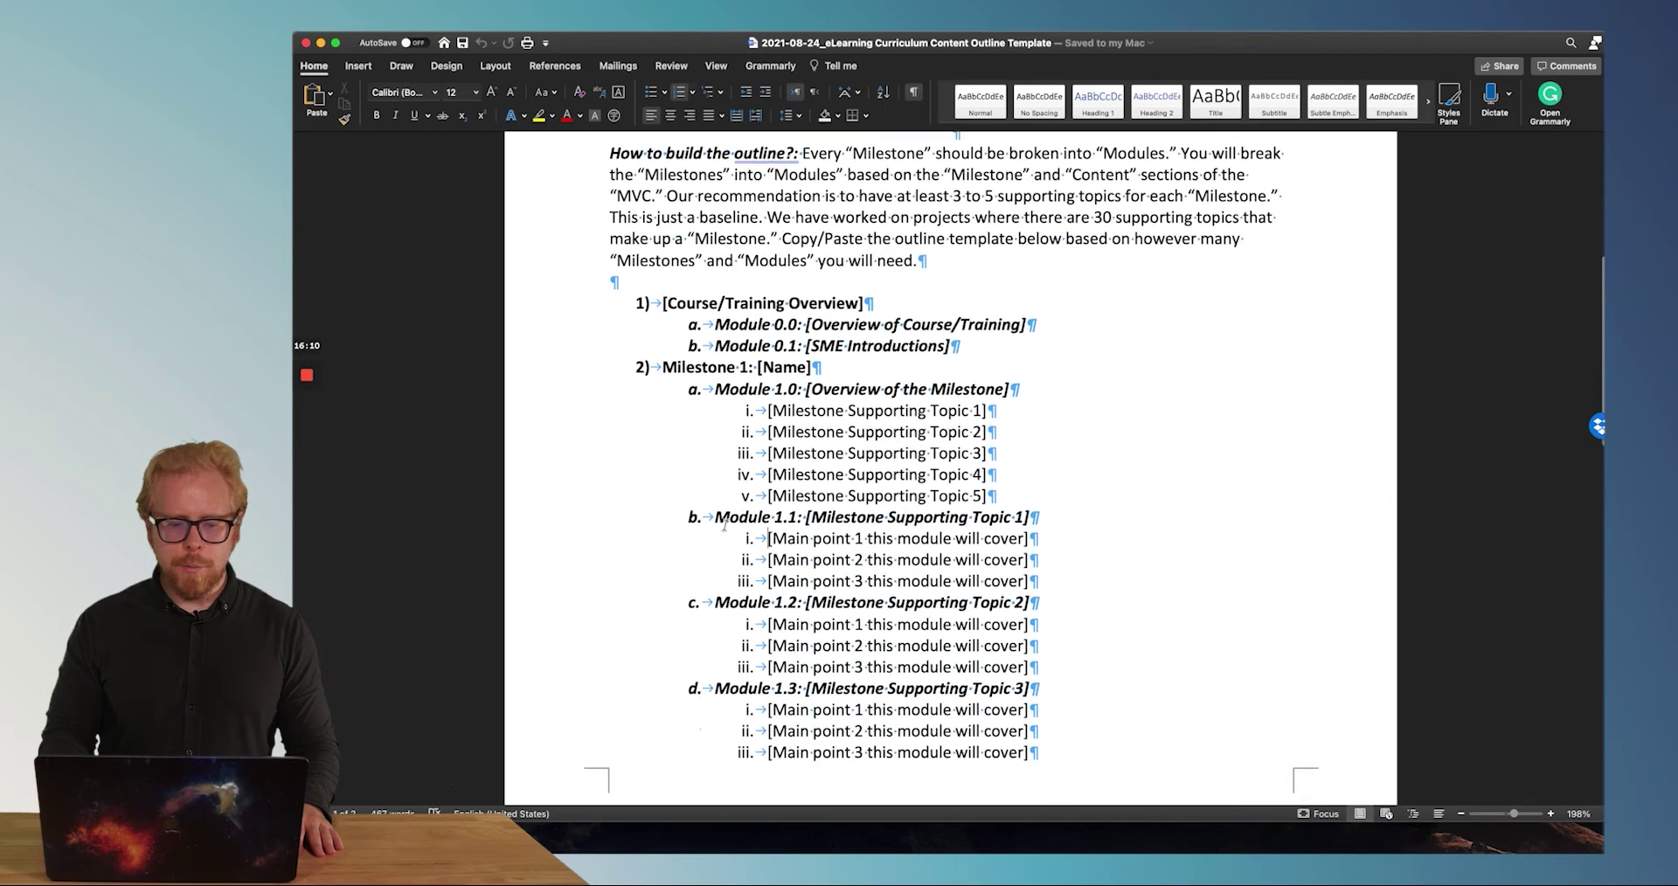
{"action": "mouse_move", "coordinate": [715, 518]}
{"action": "left_mouse_down"}
{"action": "mouse_move", "coordinate": [1067, 525]}
{"action": "mouse_move", "coordinate": [701, 512]}
{"action": "left_mouse_up"}
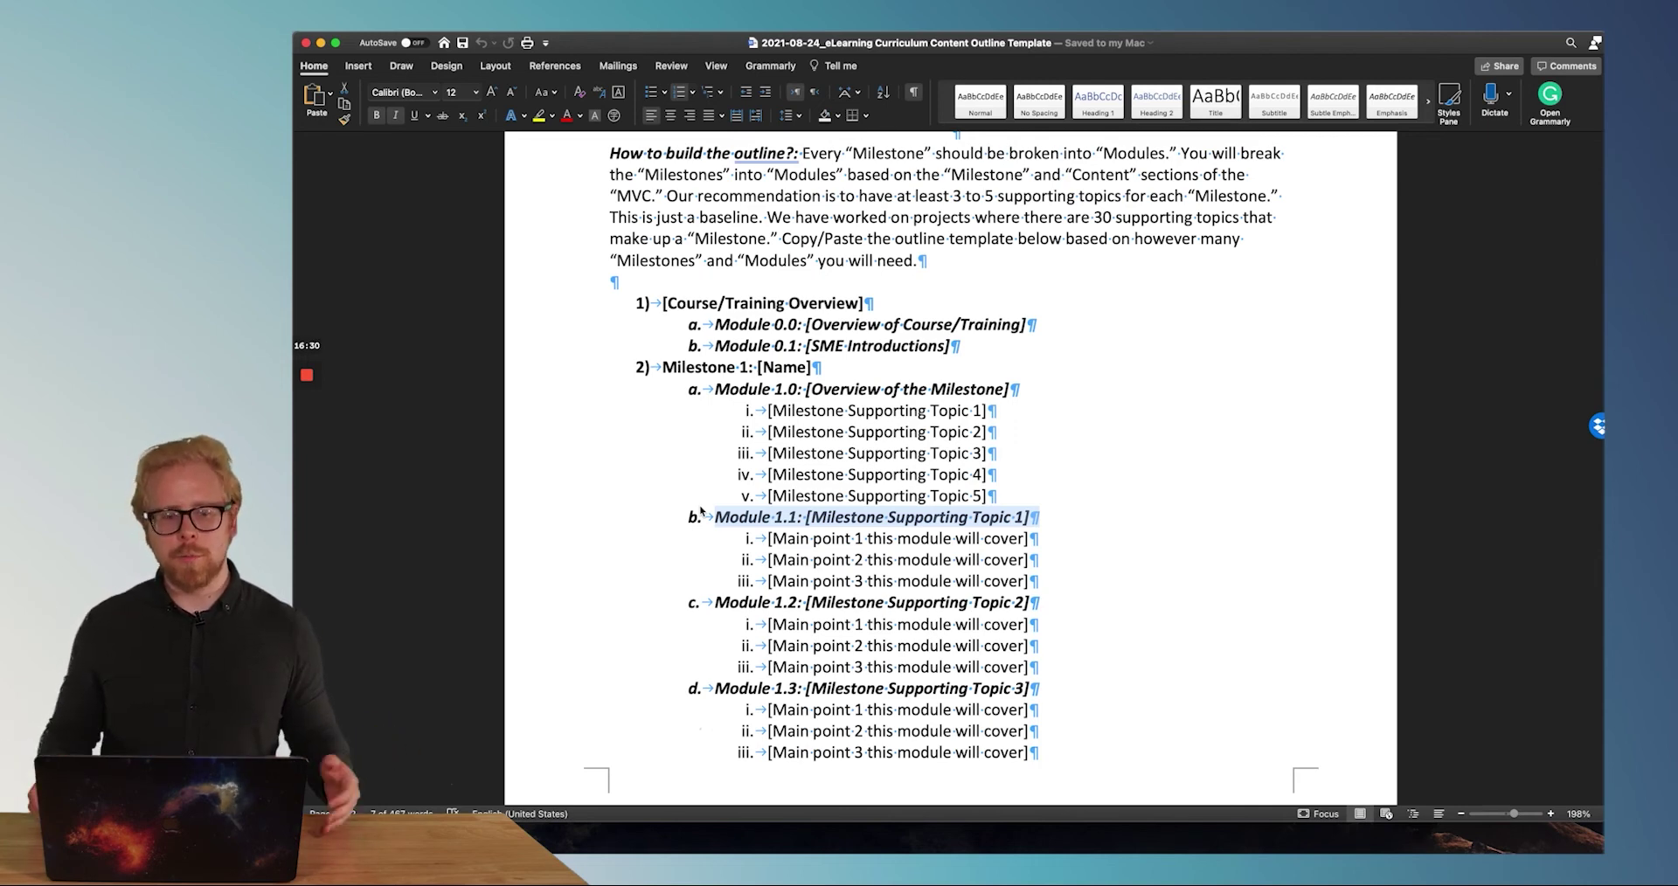
{"action": "scroll", "coordinate": [850, 497], "scroll_direction": "down", "scroll_amount": 5}
{"action": "scroll", "coordinate": [851, 497], "scroll_direction": "down", "scroll_amount": 6}
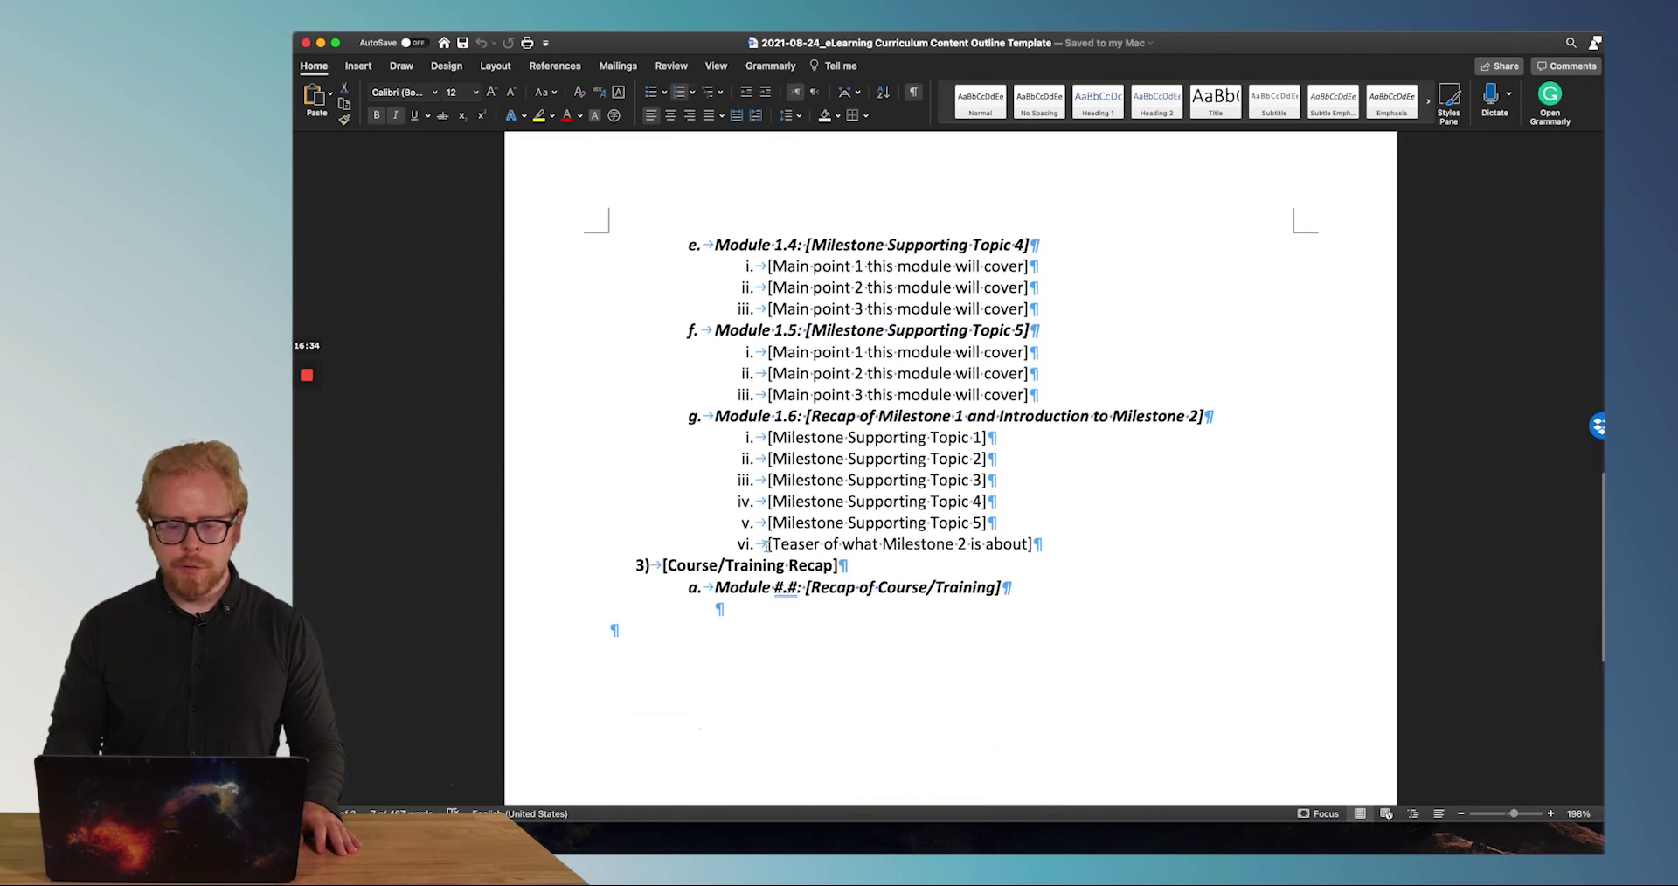